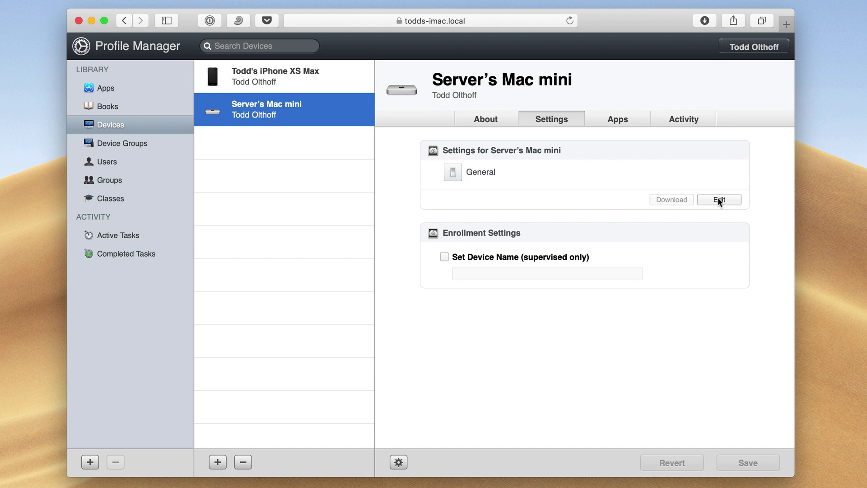
left_click(718, 200)
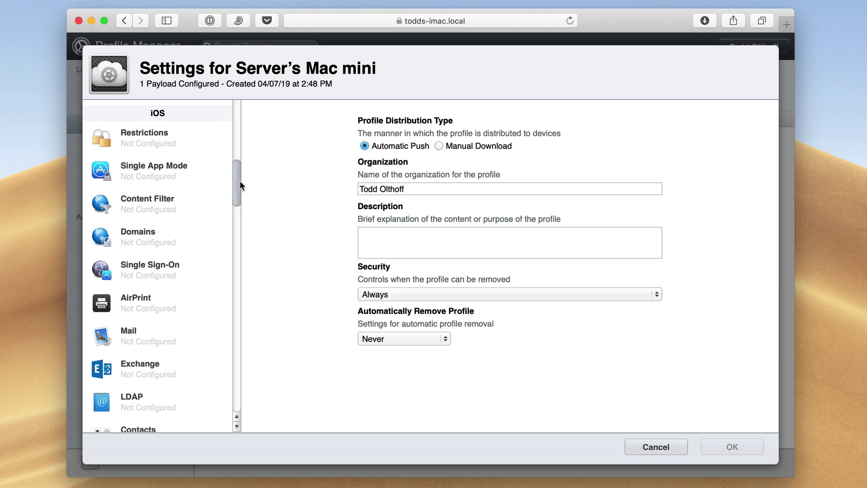
left_click_drag(238, 180, 245, 104)
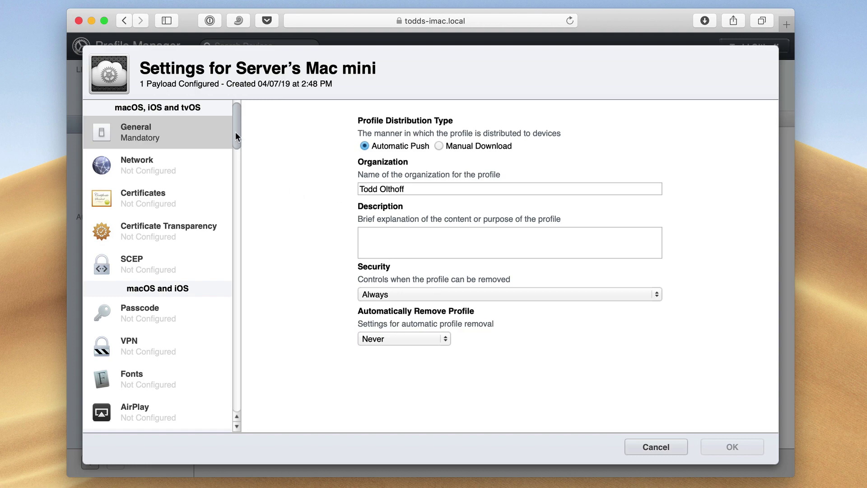
left_click_drag(236, 133, 255, 292)
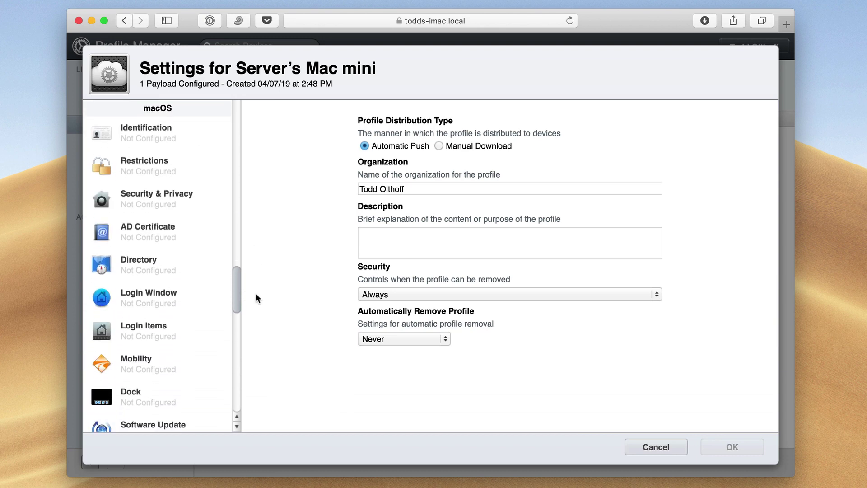
- Add Identification and Restrictions payloads to the Mac mini's settings
left_click(159, 136)
left_click(509, 231)
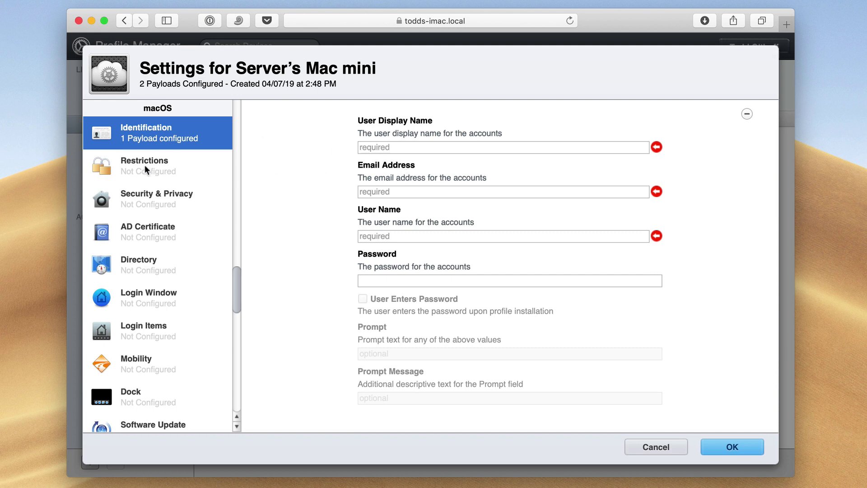
left_click(157, 167)
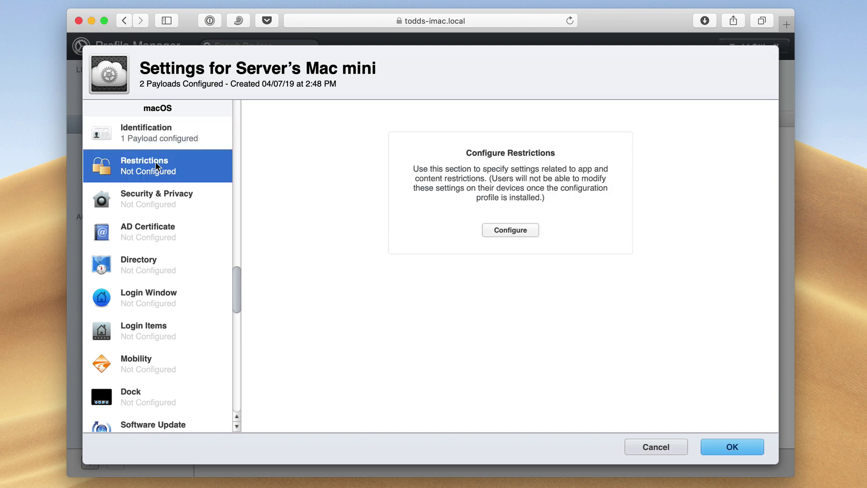
left_click(508, 231)
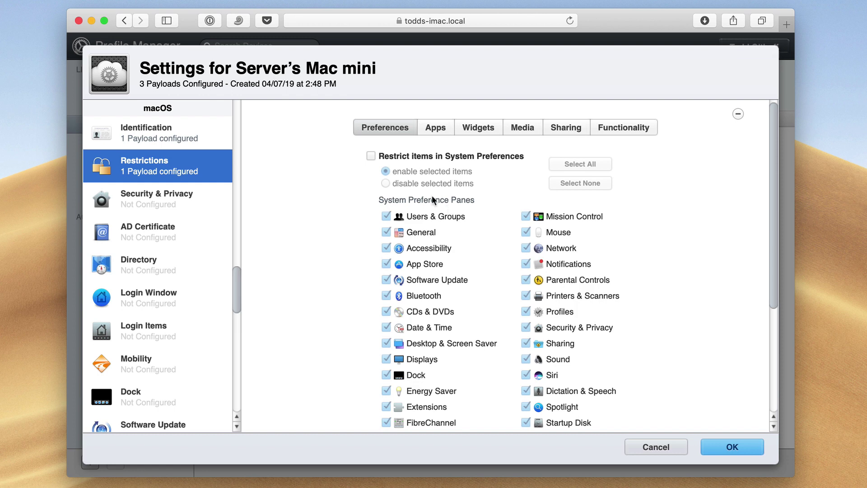
- Turn on Restrict items in System Preferences in the Restrictions payload
scroll(453, 255, "down", 5)
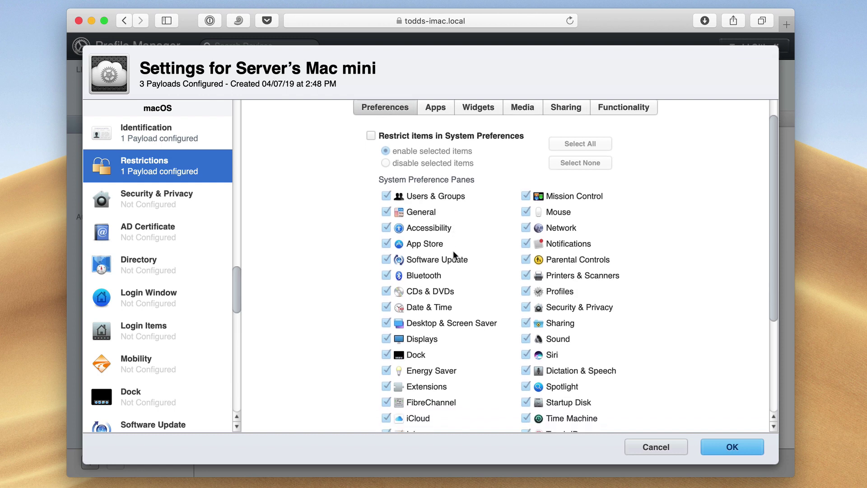
scroll(453, 255, "down", 3)
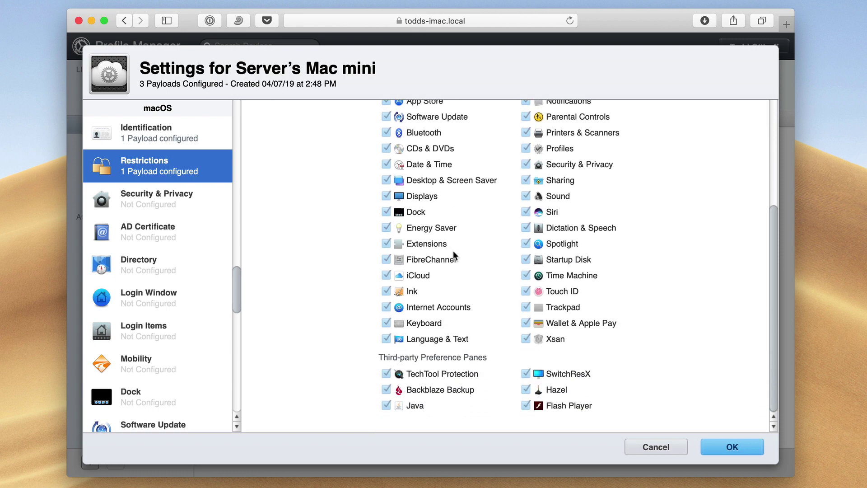
scroll(453, 254, "up", 8)
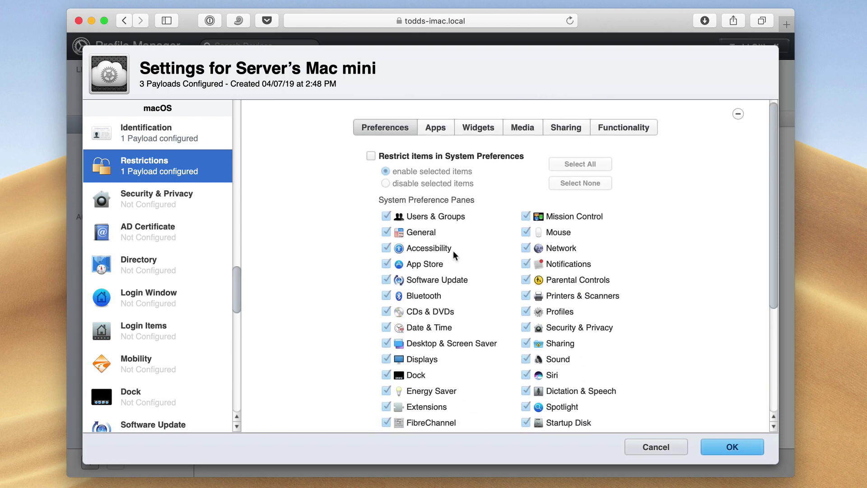
left_click(371, 156)
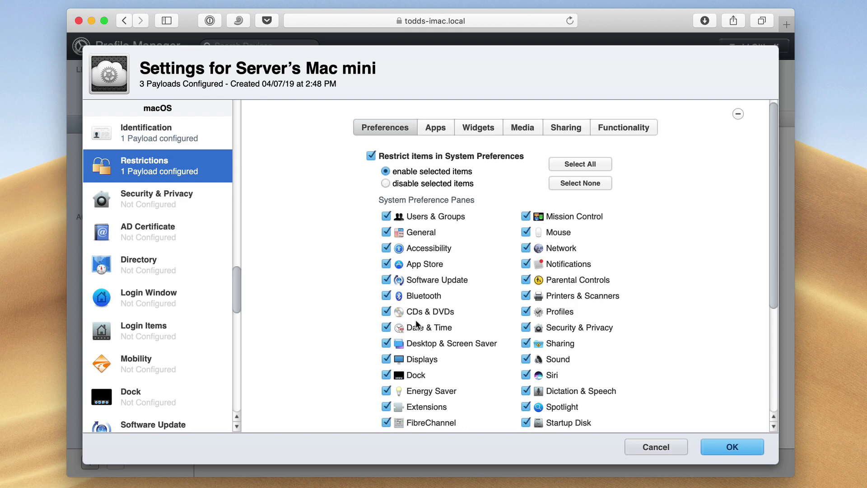
scroll(465, 302, "down", 5)
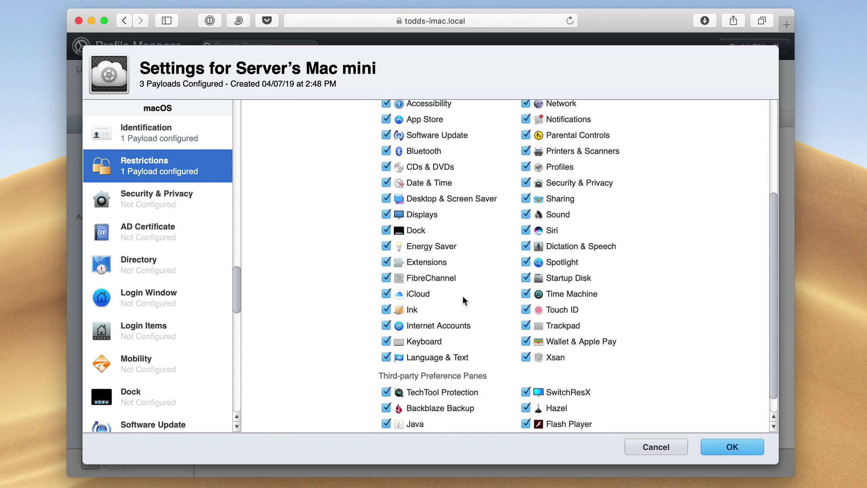
scroll(465, 302, "up", 5)
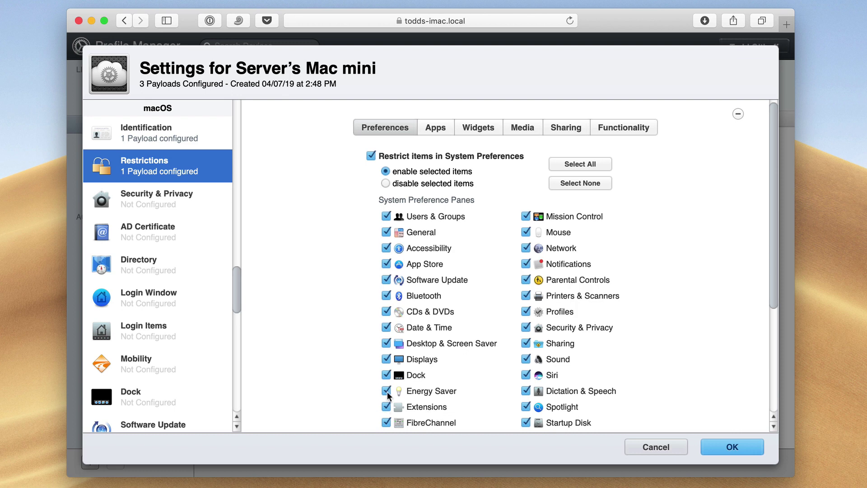
- Scroll through the Apps restriction options
left_click(438, 129)
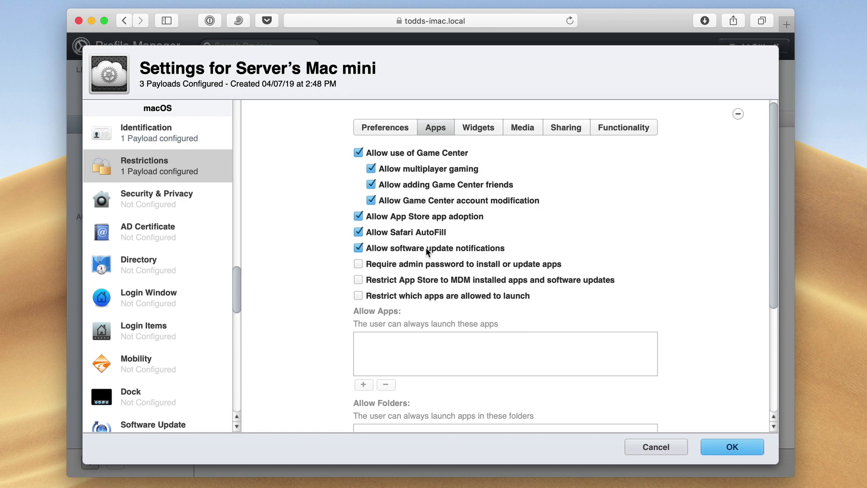
scroll(426, 250, "down", 5)
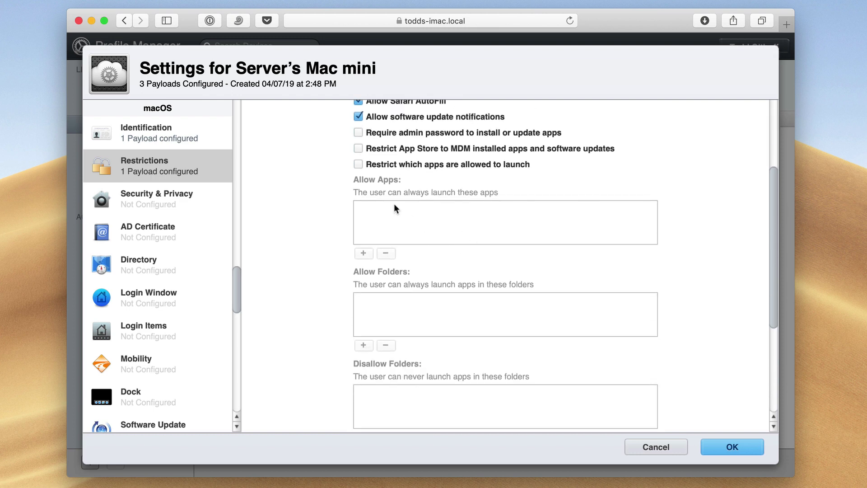
scroll(405, 253, "down", 3)
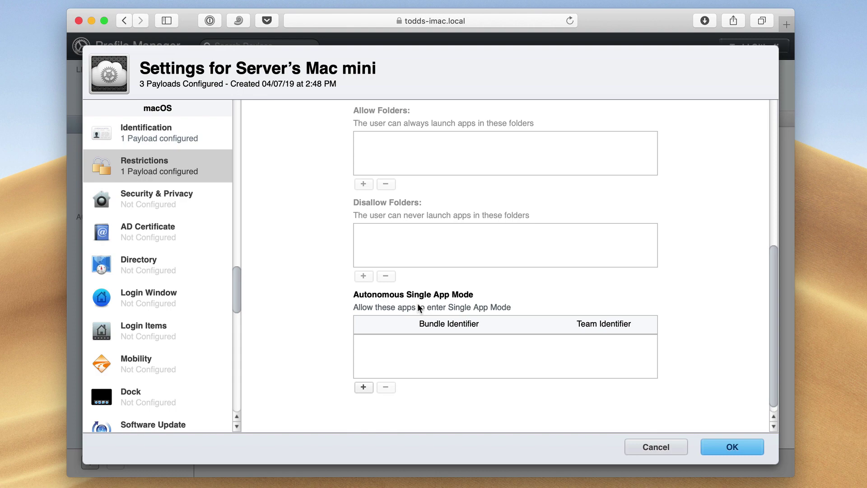
scroll(419, 308, "up", 10)
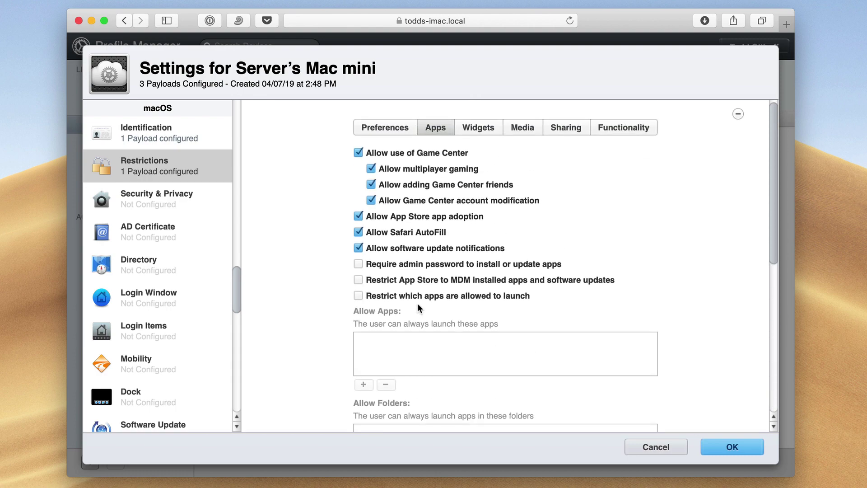
- Check the Widgets restrictions, then review Media access with AirDrop, disks and disc media allowed
left_click(482, 131)
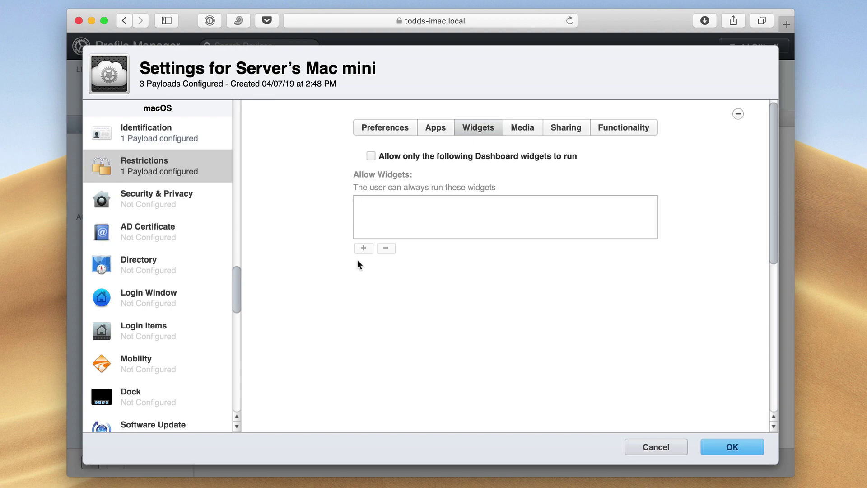
left_click(527, 130)
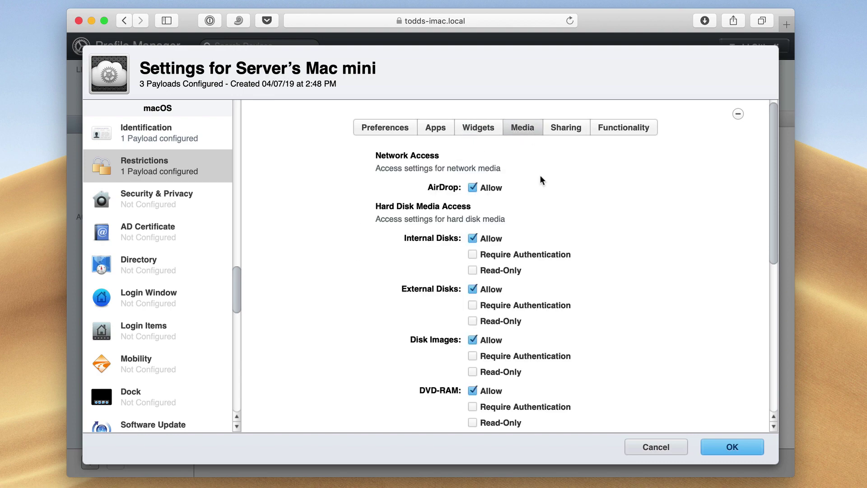
scroll(542, 221, "down", 4)
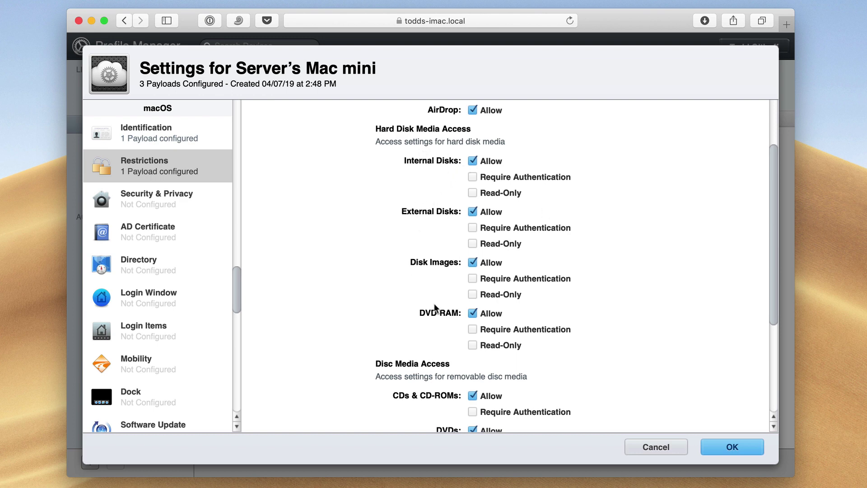
scroll(437, 294, "down", 3)
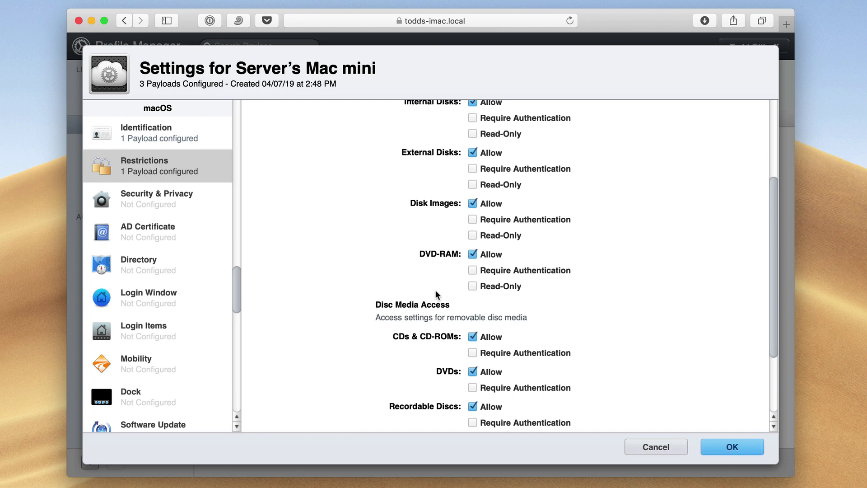
scroll(437, 295, "down", 5)
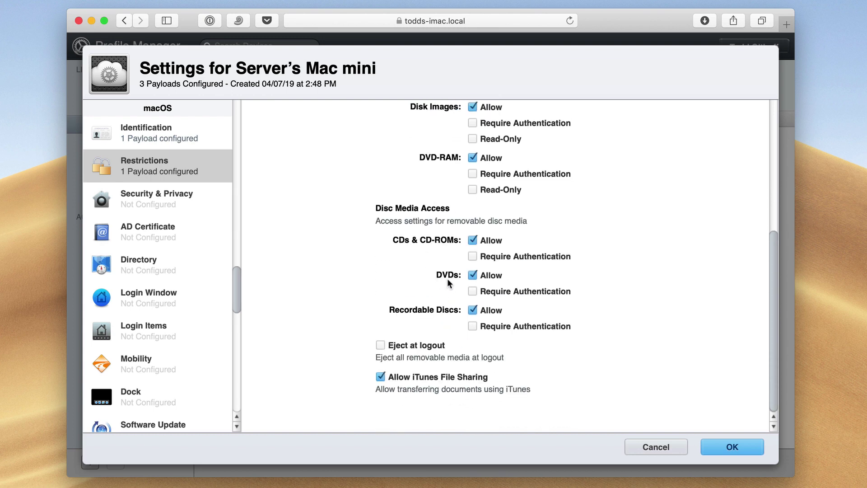
scroll(448, 282, "up", 12)
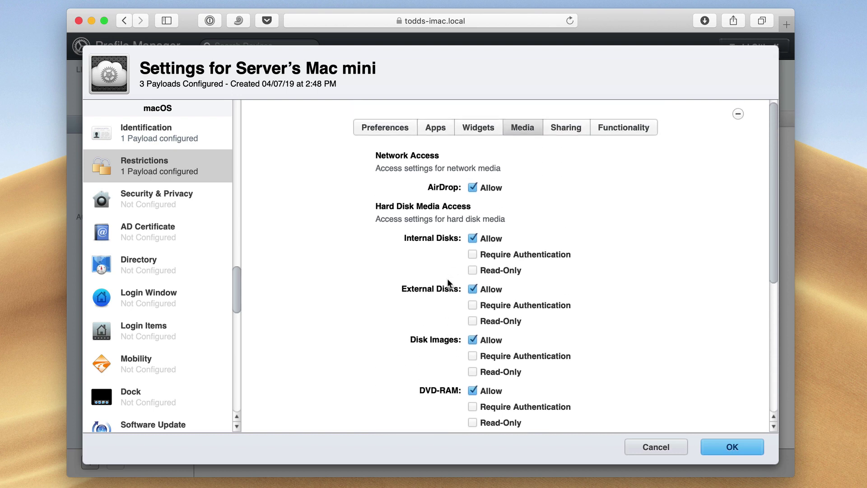
- Uncheck Twitter in Sharing services, look over Functionality restrictions, then select Security & Privacy
left_click(566, 131)
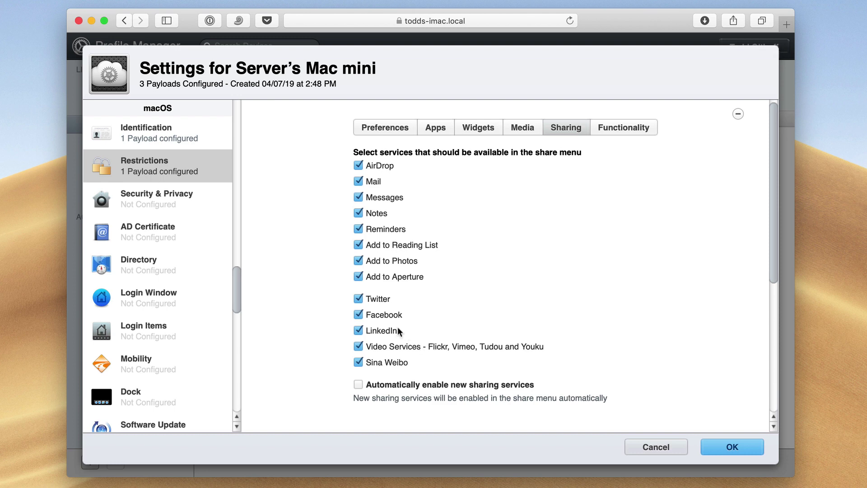
left_click(359, 299)
left_click(623, 128)
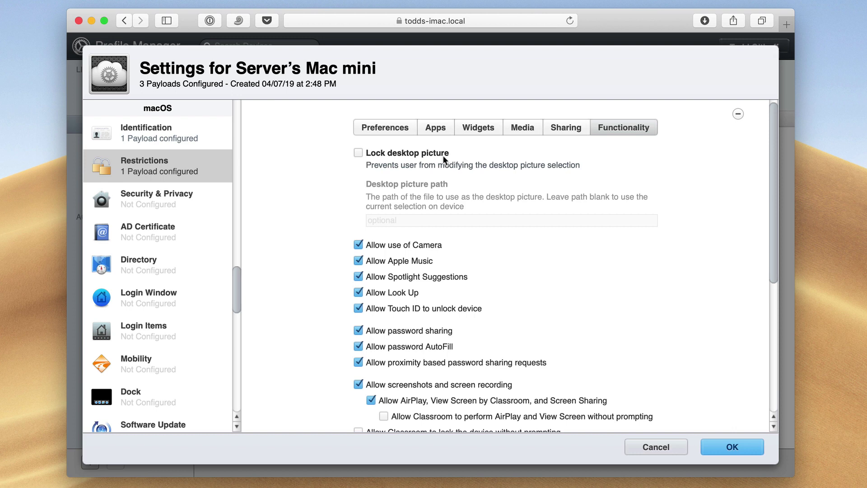
scroll(441, 261, "down", 3)
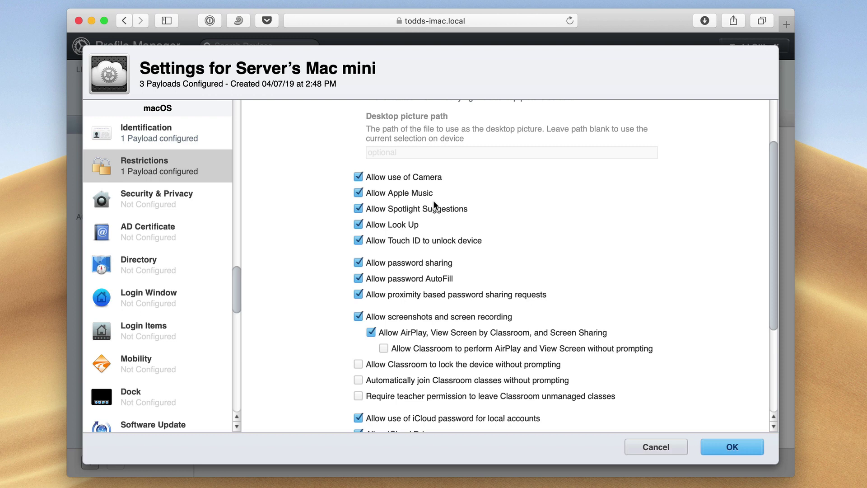
scroll(434, 207, "down", 3)
scroll(434, 203, "down", 3)
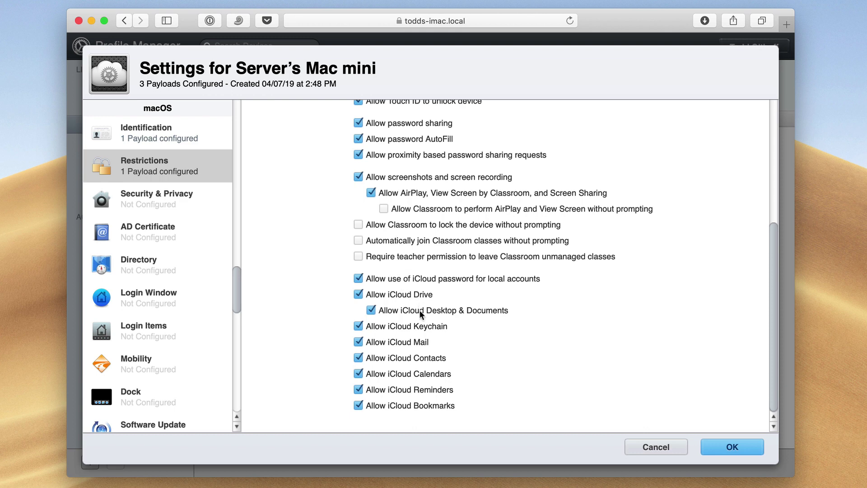
scroll(447, 289, "up", 10)
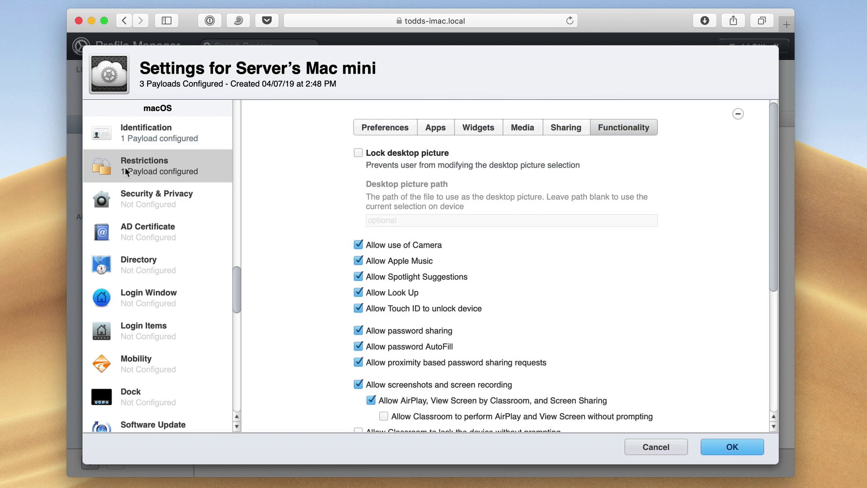
left_click(162, 204)
- Add a Security & Privacy payload and review its FileVault, Firewall and Privacy settings
left_click(505, 229)
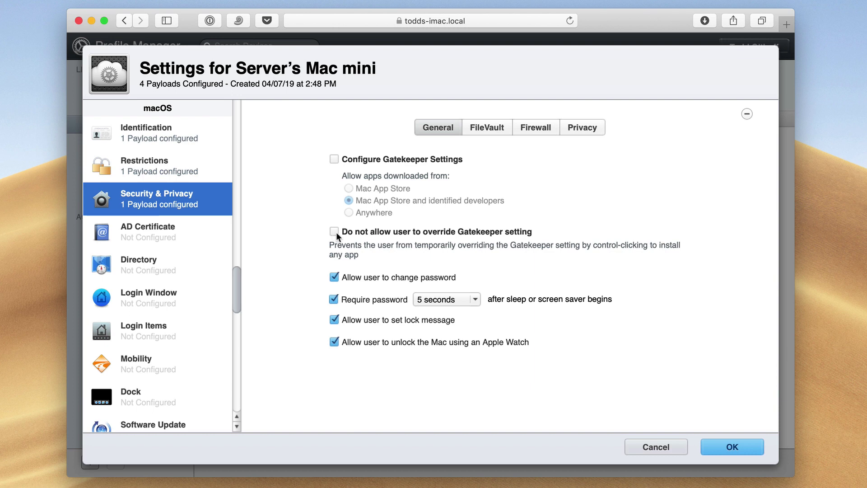
left_click(491, 129)
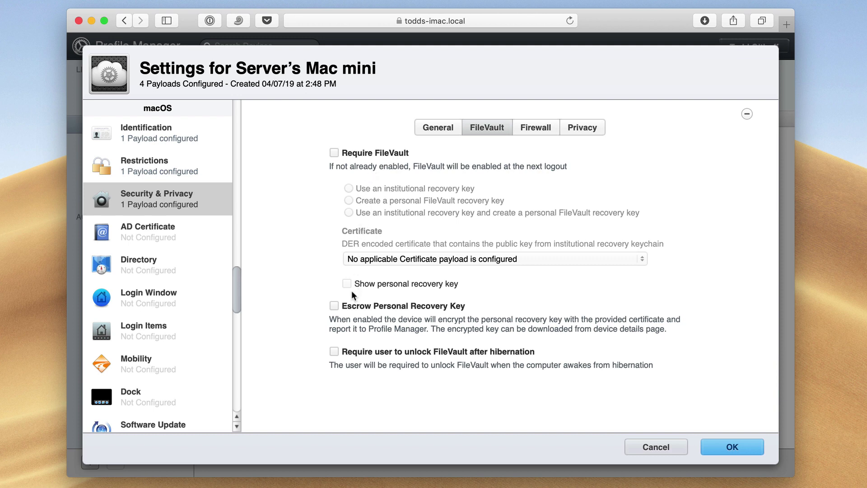
left_click(540, 127)
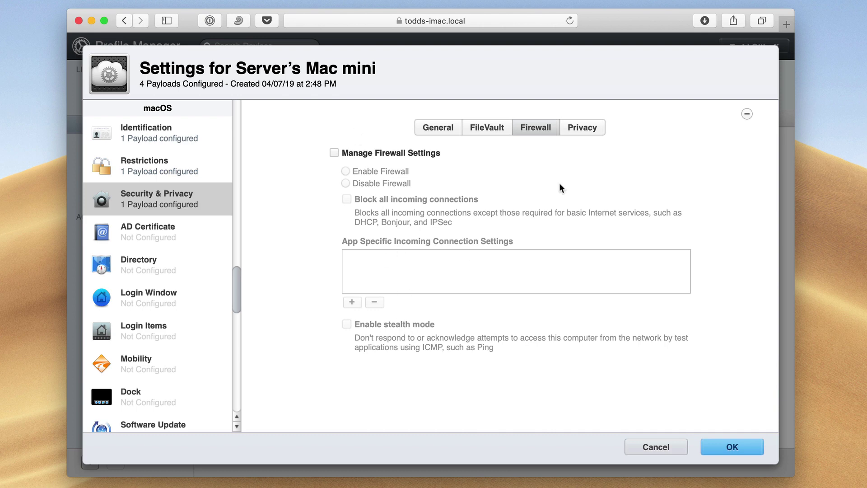
left_click(582, 129)
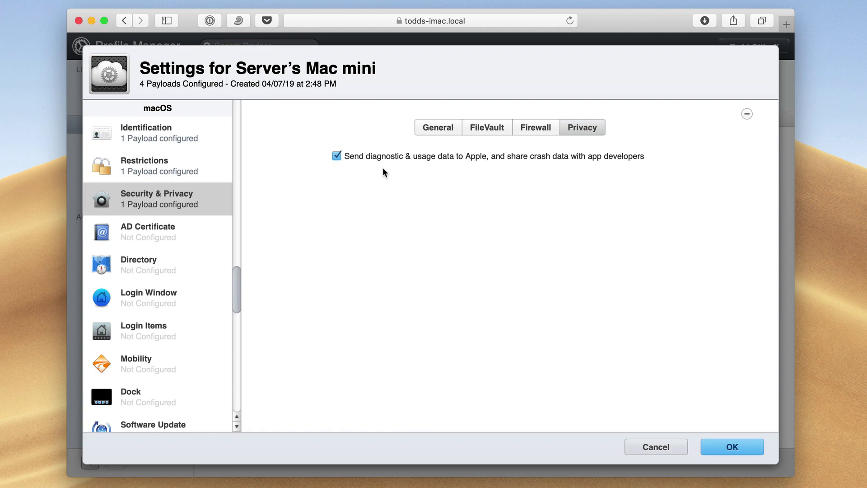
- Add AD Certificate and Directory payloads, leaving the directory type as Open Directory/LDAP
left_click(140, 236)
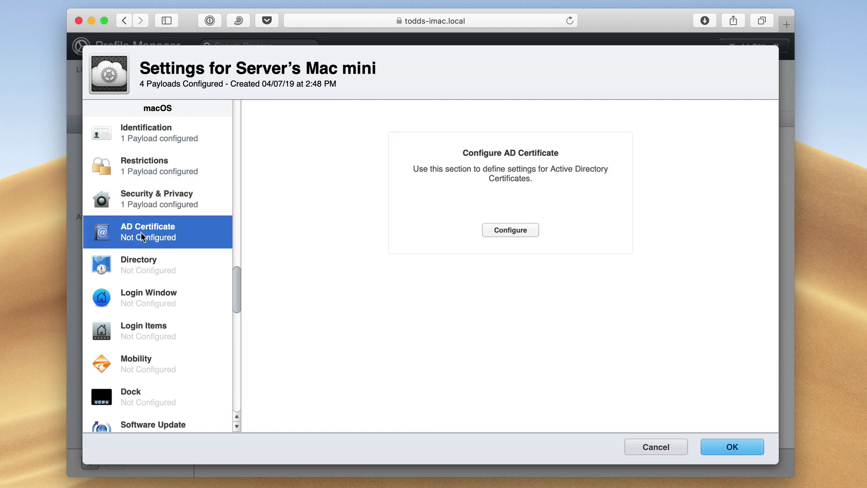
left_click(501, 229)
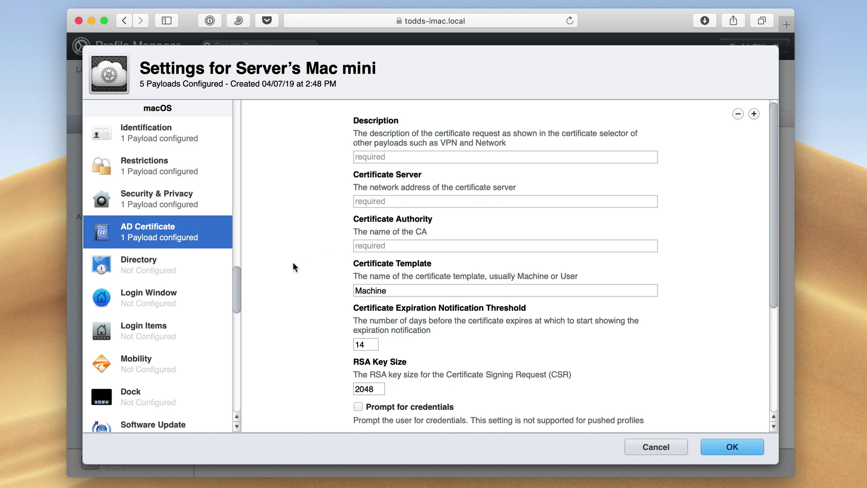
left_click(146, 263)
left_click(507, 230)
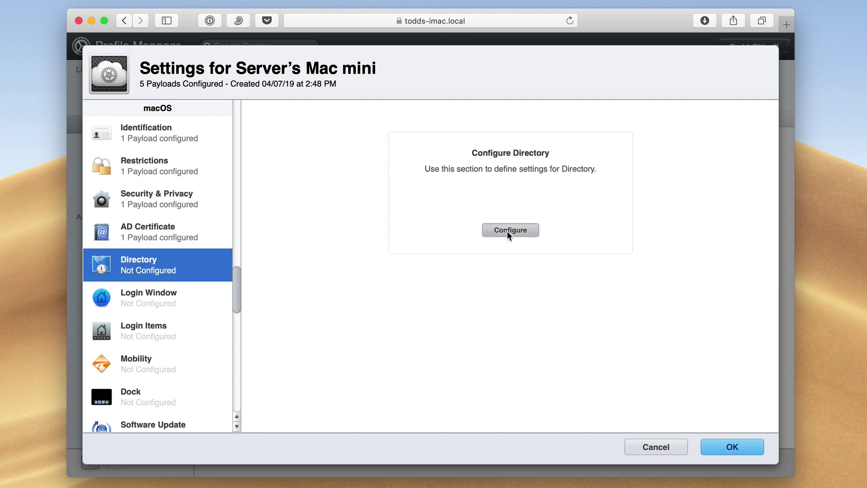
left_click(463, 150)
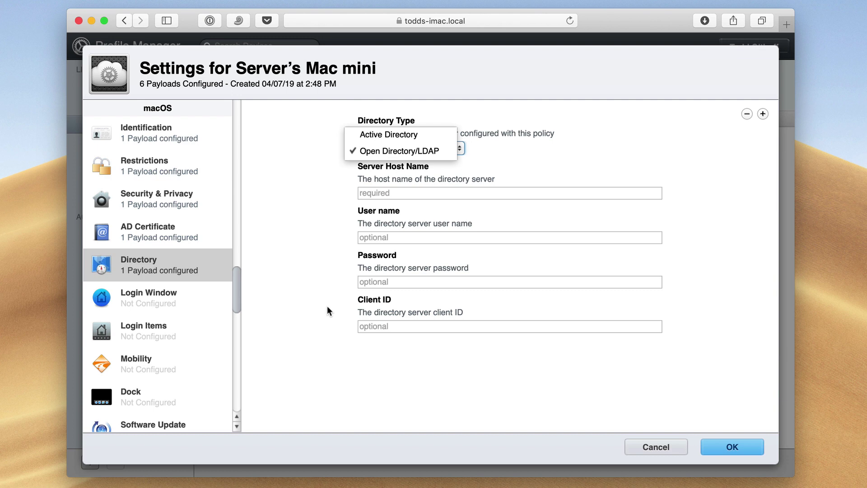
left_click(251, 202)
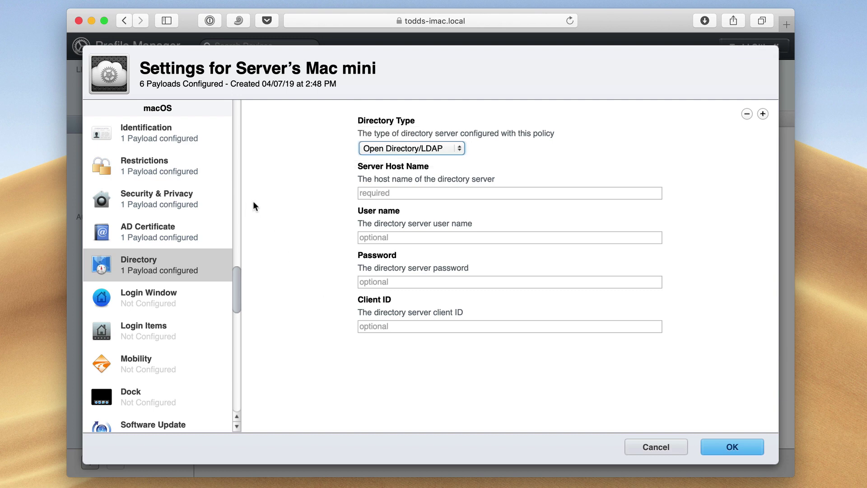
- Add a Login Window payload with Siri unchecked in Setup Assistant, then view Access and Scripts
left_click(145, 301)
left_click(509, 230)
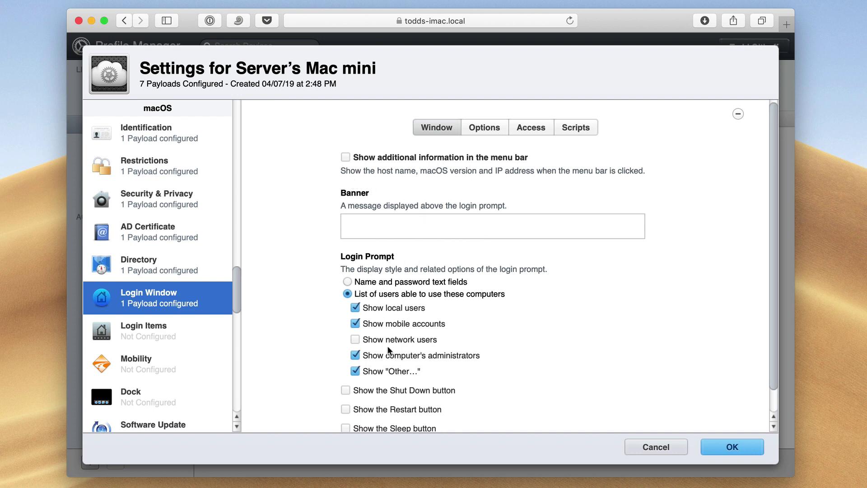
left_click(490, 128)
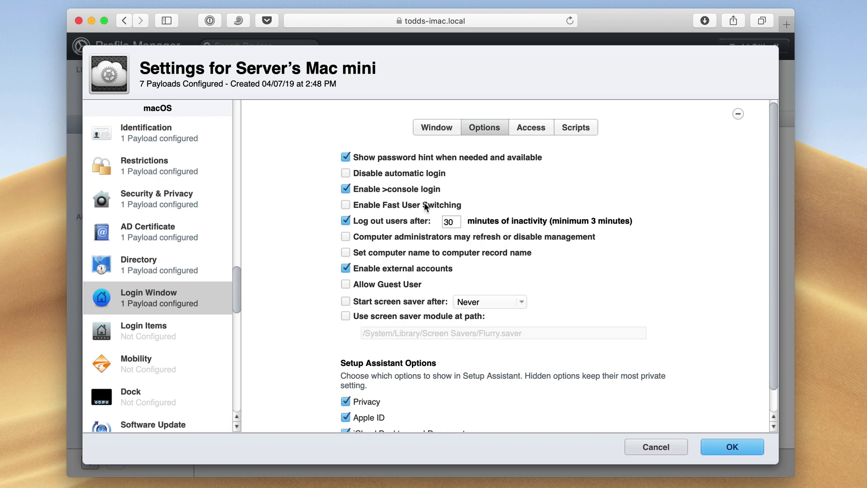
scroll(431, 227, "down", 4)
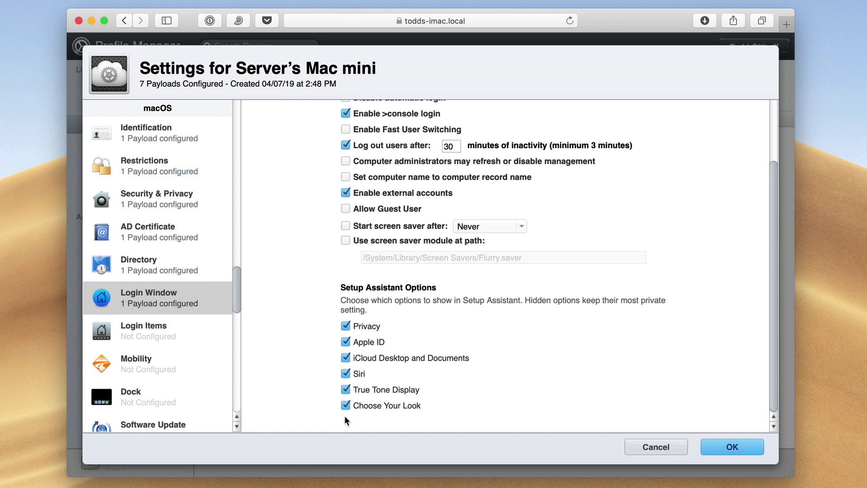
left_click(346, 373)
scroll(407, 359, "up", 5)
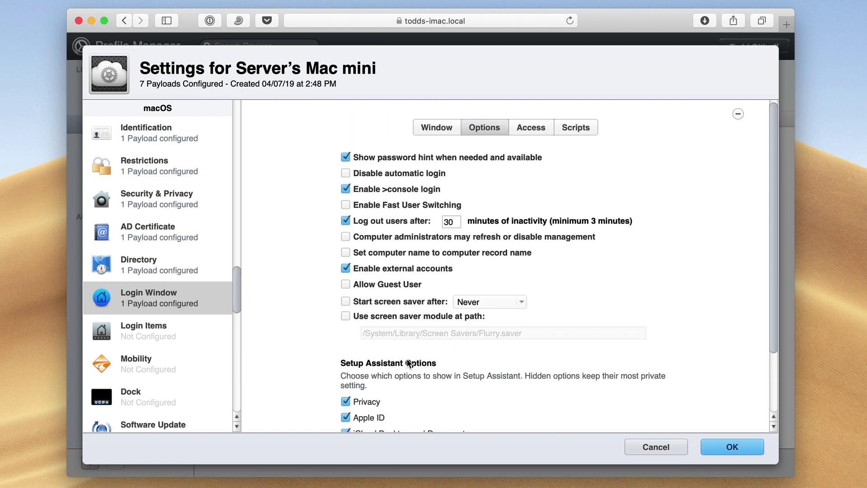
left_click(532, 127)
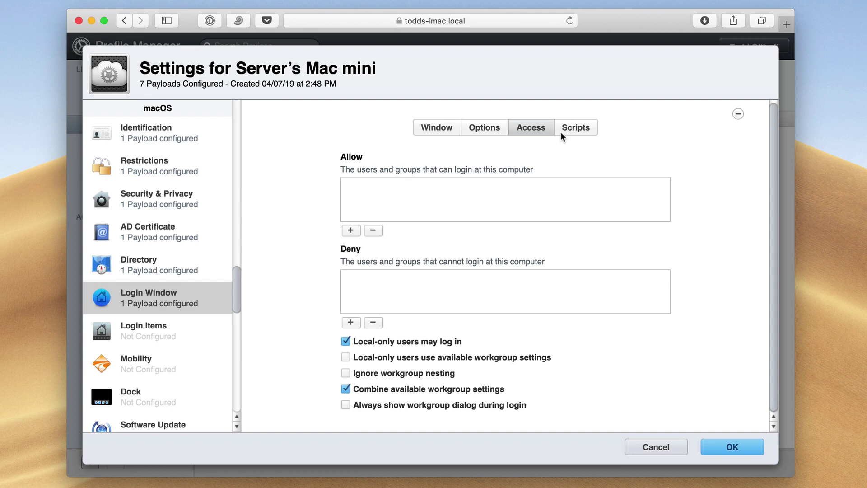
left_click(580, 128)
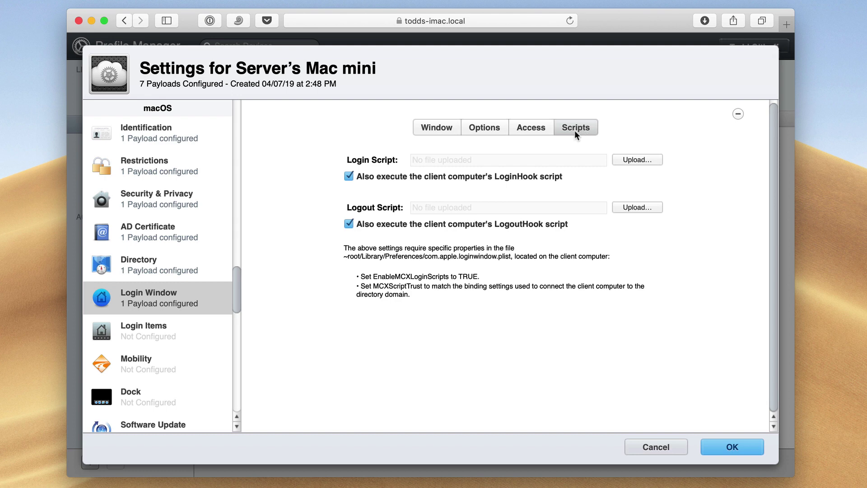
- Add a Login Items payload, scroll through its lists, then bring up the Mobility section
left_click(148, 335)
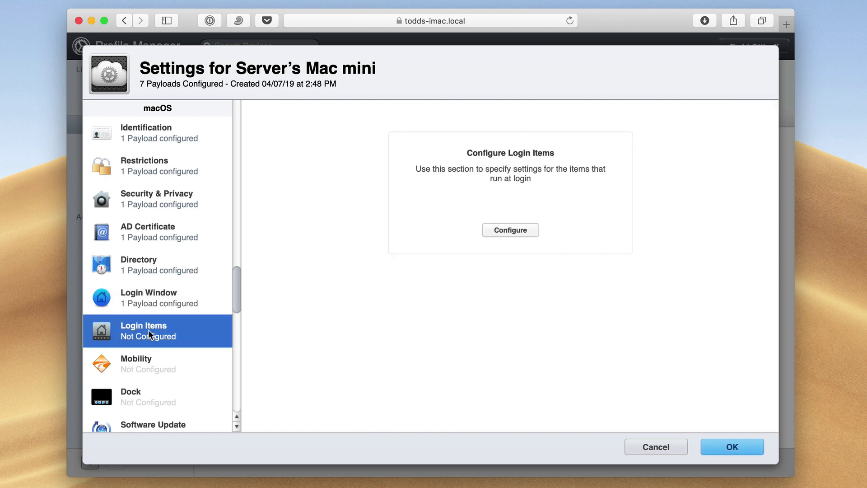
left_click(503, 230)
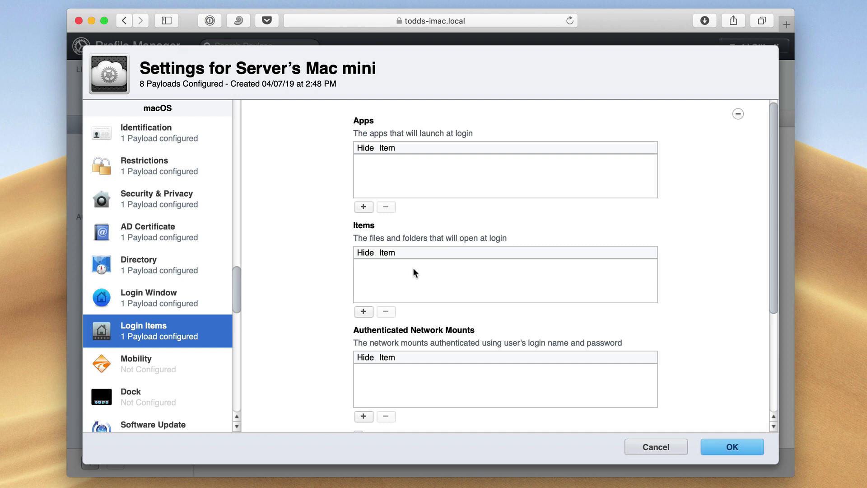
scroll(413, 269, "down", 5)
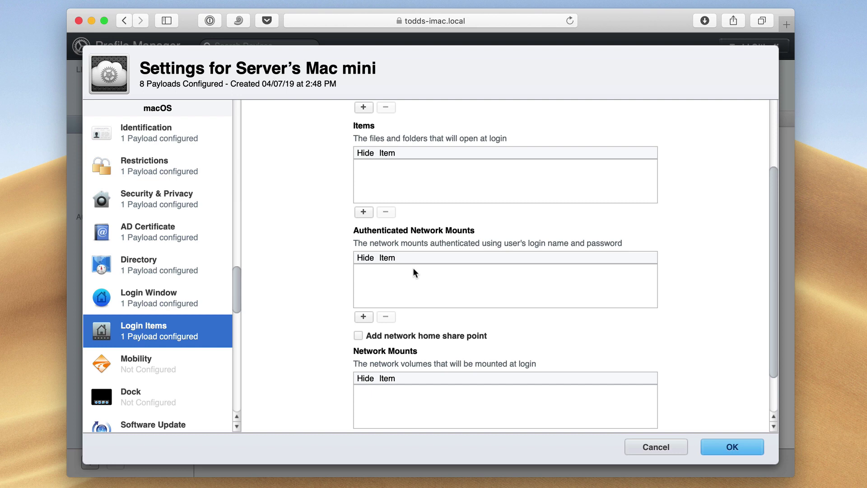
scroll(414, 270, "down", 1)
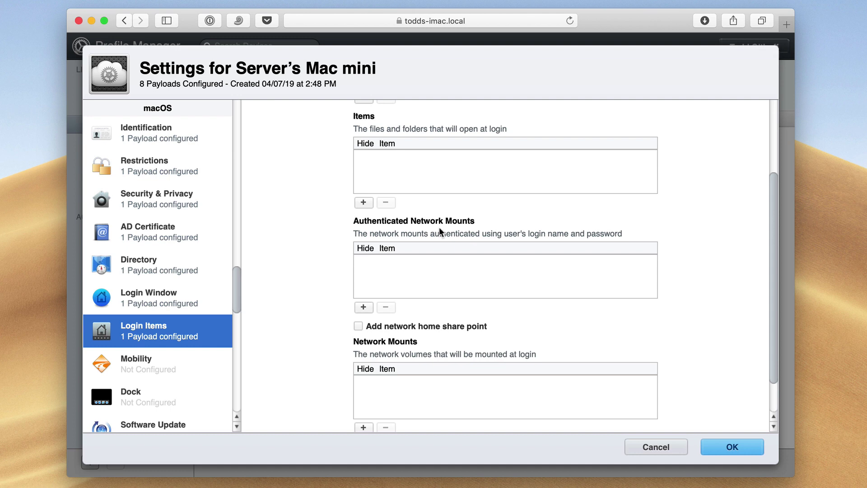
scroll(439, 228, "down", 4)
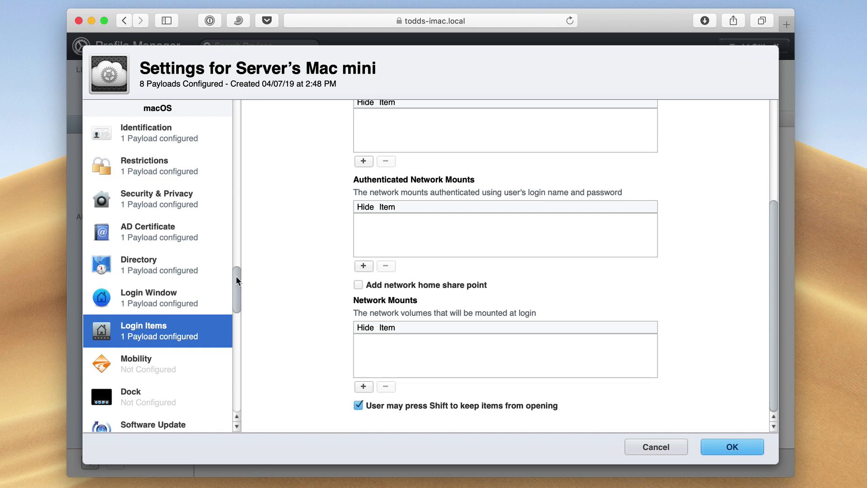
left_click_drag(236, 277, 236, 293)
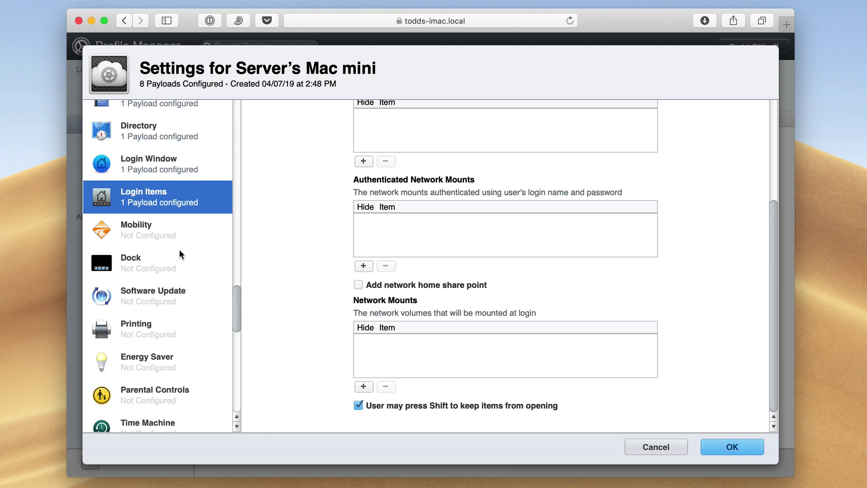
left_click(138, 232)
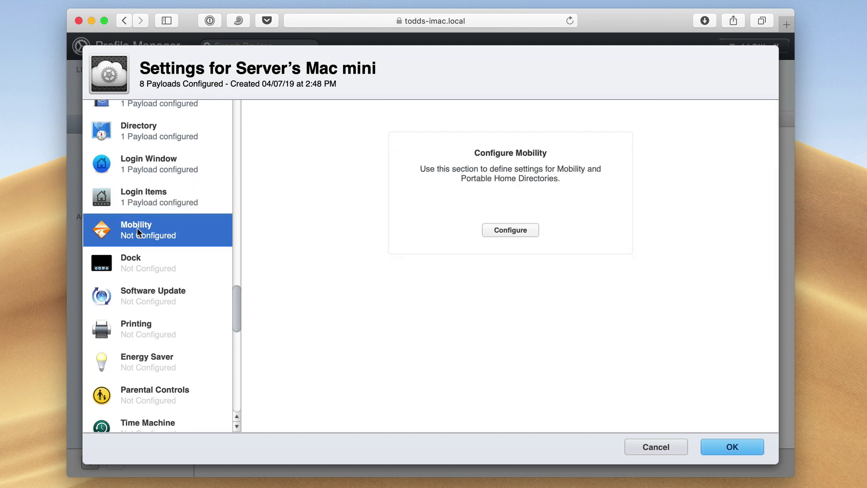
- Configure a Mobility payload, leaving mobile account creation unchecked
left_click(508, 231)
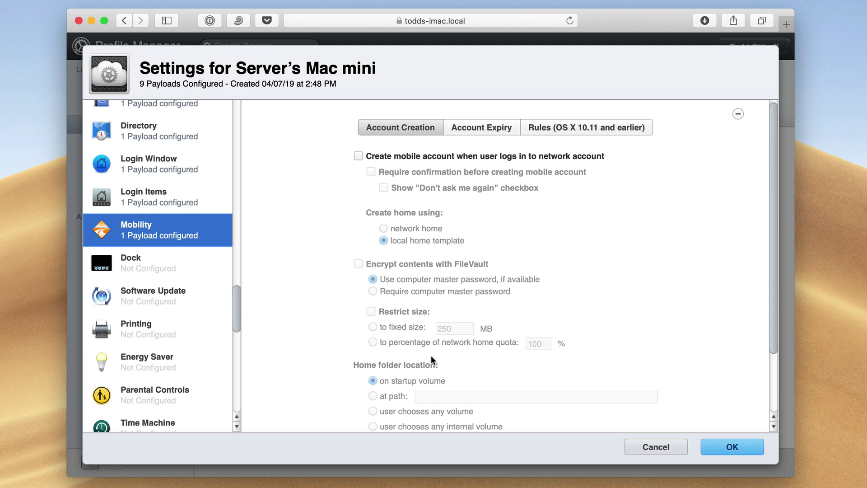
- Add Dock, Software Update and Printing payloads, bringing the Mac mini to 12 payloads
left_click(146, 265)
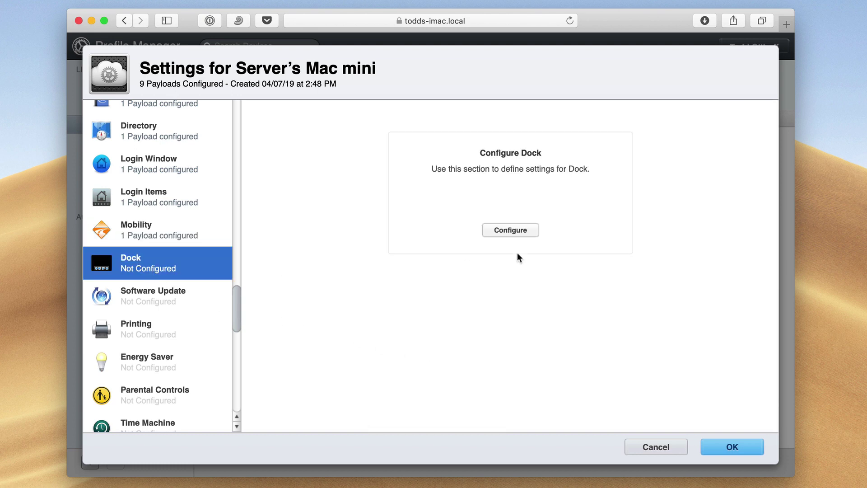
left_click(510, 231)
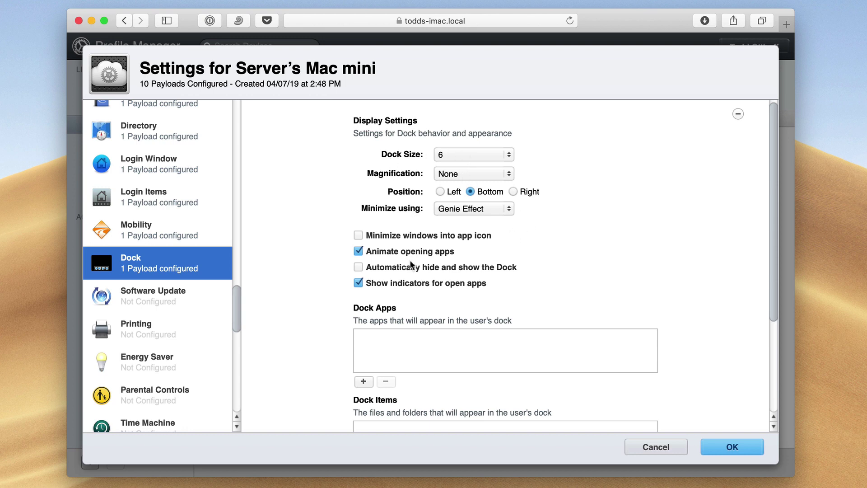
scroll(410, 264, "down", 5)
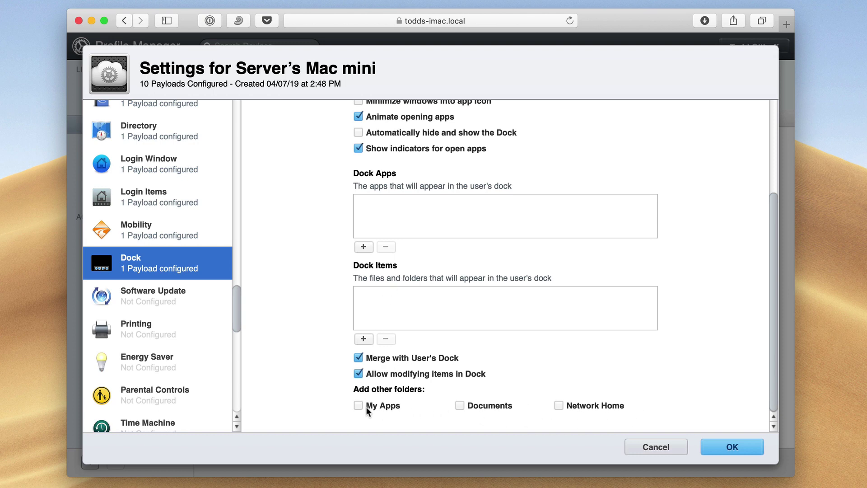
left_click(154, 297)
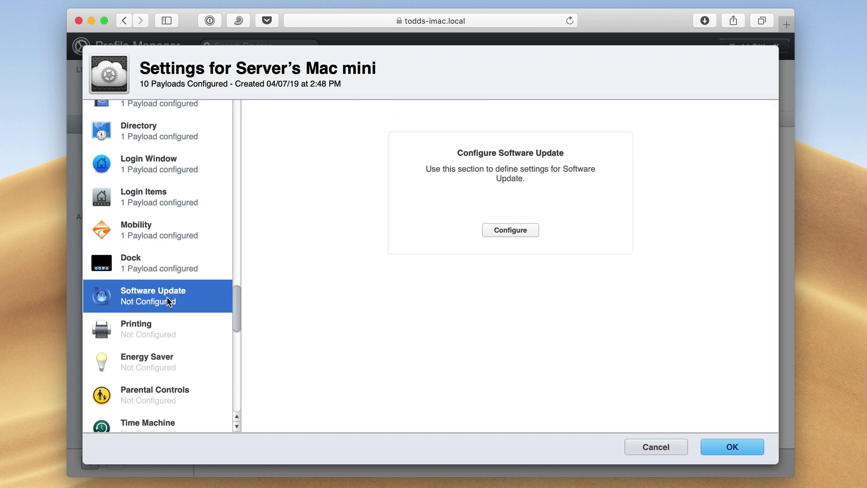
left_click(505, 233)
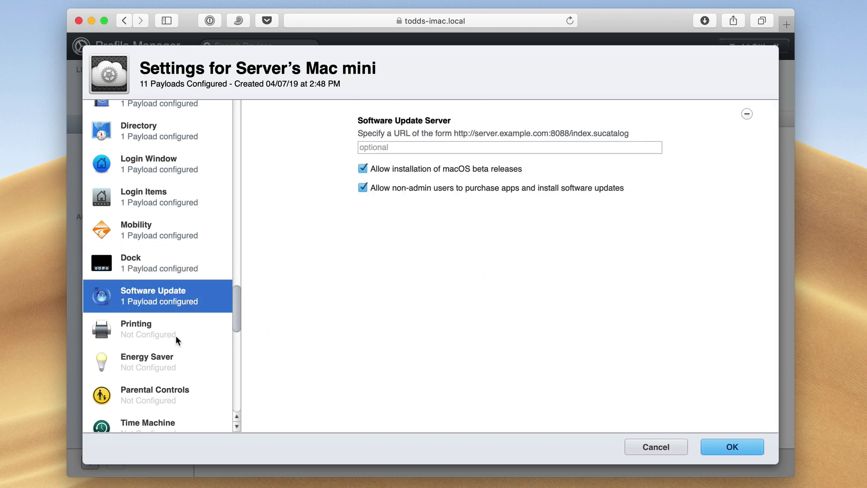
scroll(175, 338, "down", 5)
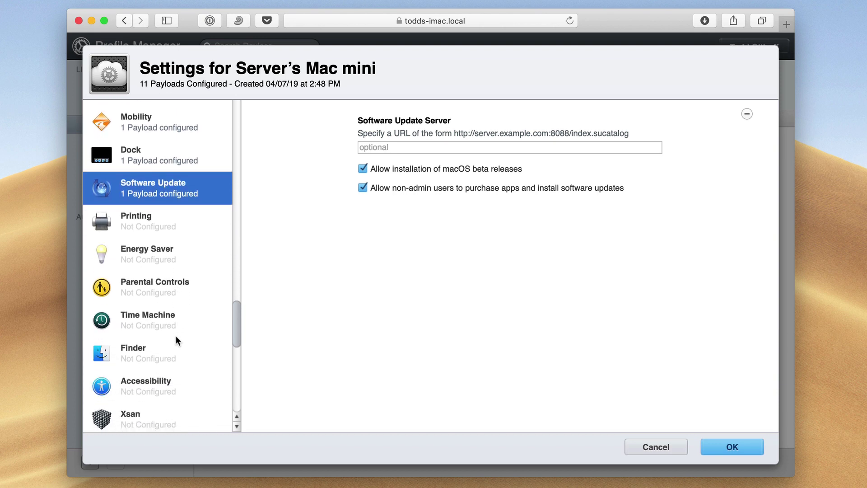
scroll(176, 337, "down", 3)
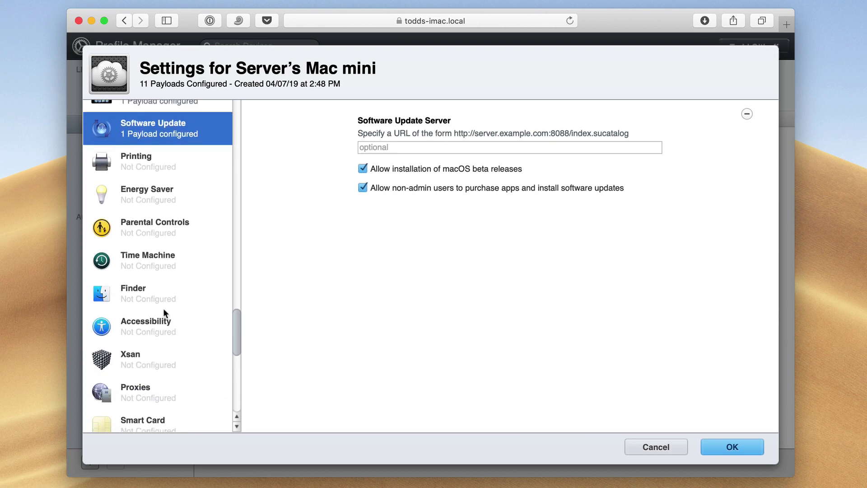
left_click(147, 158)
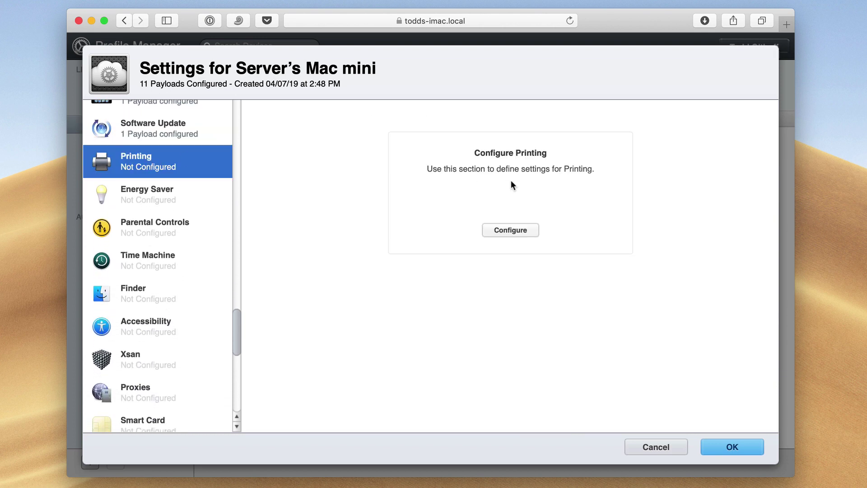
left_click(502, 233)
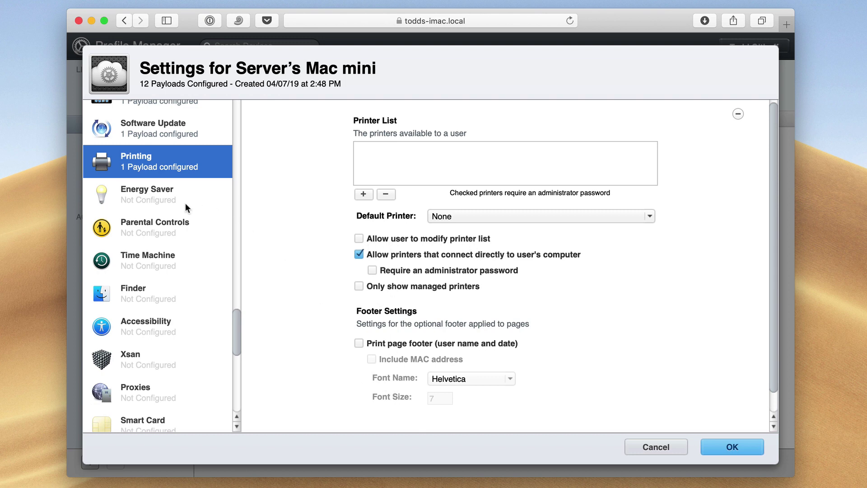
- Add an Energy Saver payload and review its Desktop, Portable battery/power adapter and Schedule settings
left_click(148, 193)
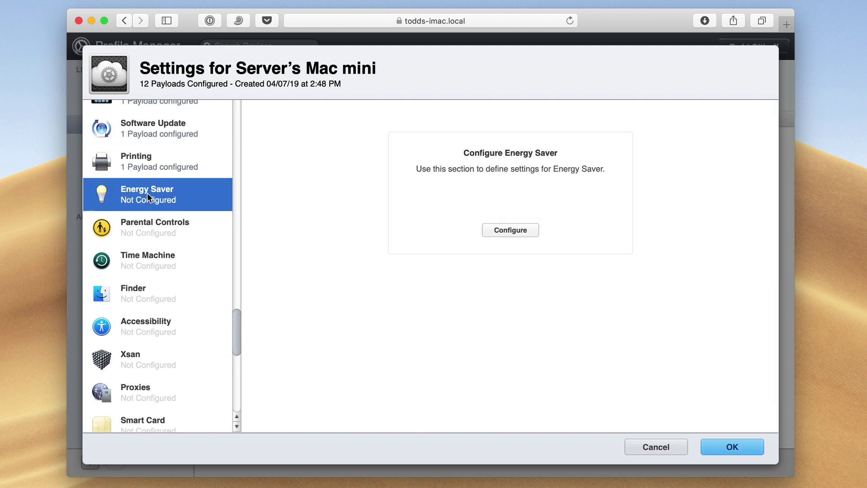
left_click(526, 230)
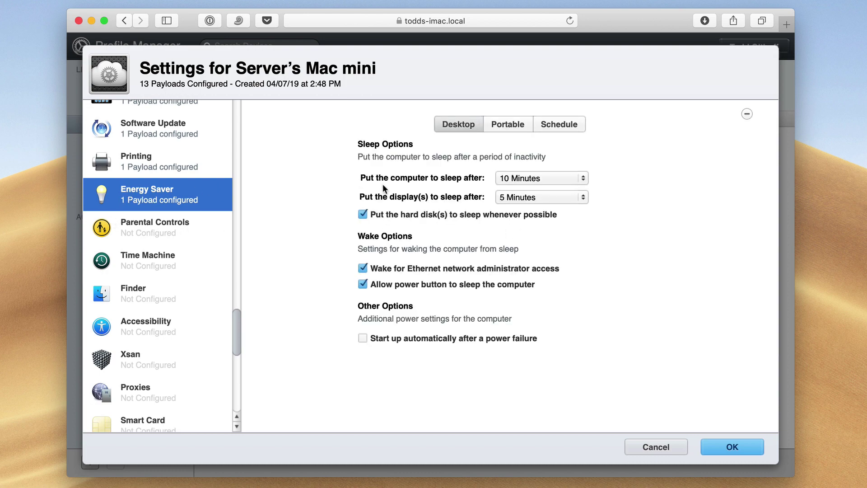
left_click(514, 124)
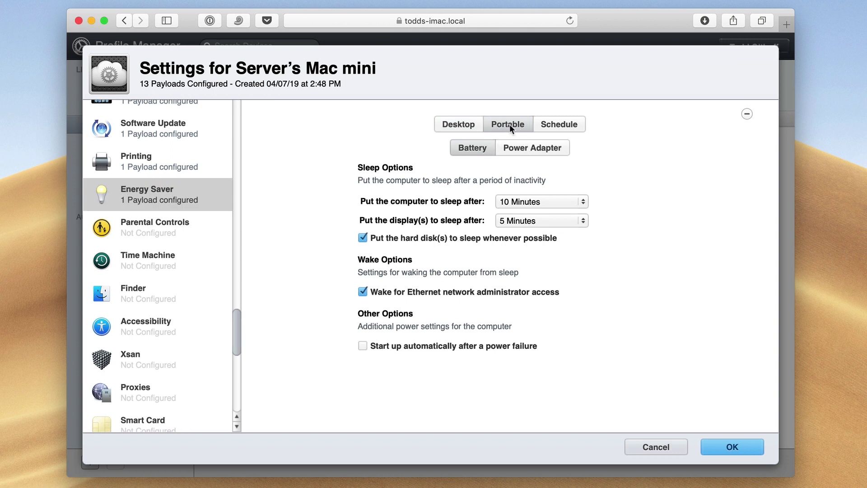
left_click(514, 149)
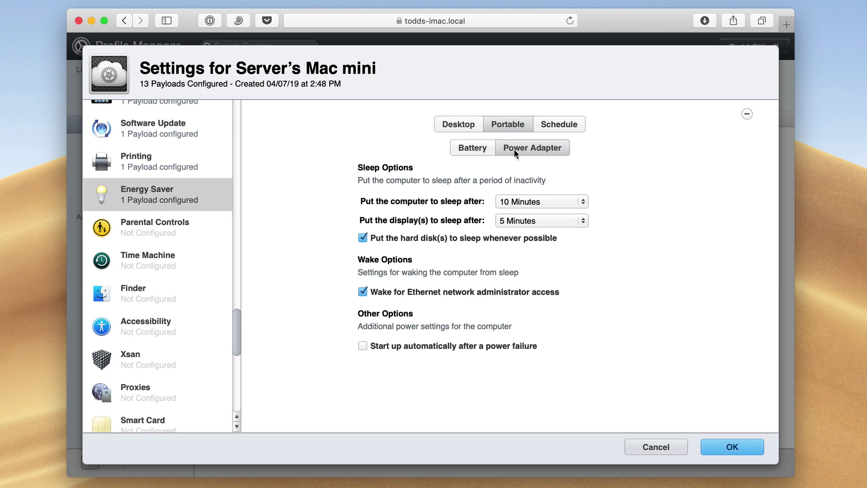
left_click(471, 151)
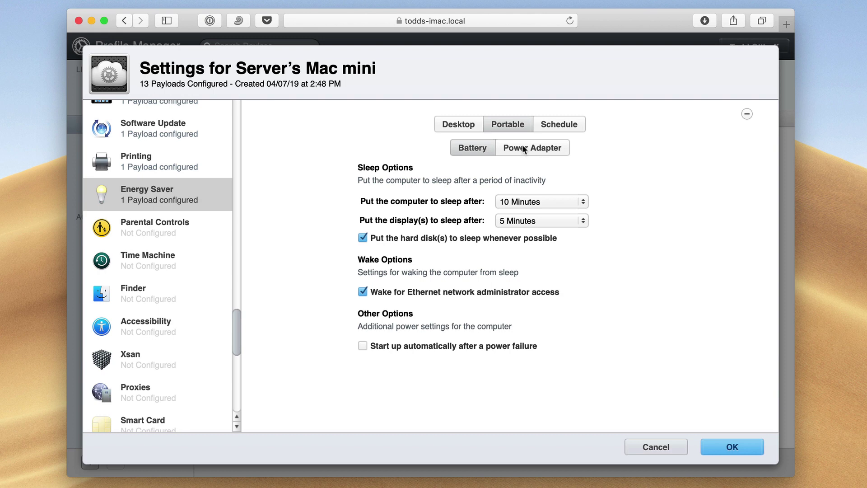
left_click(565, 125)
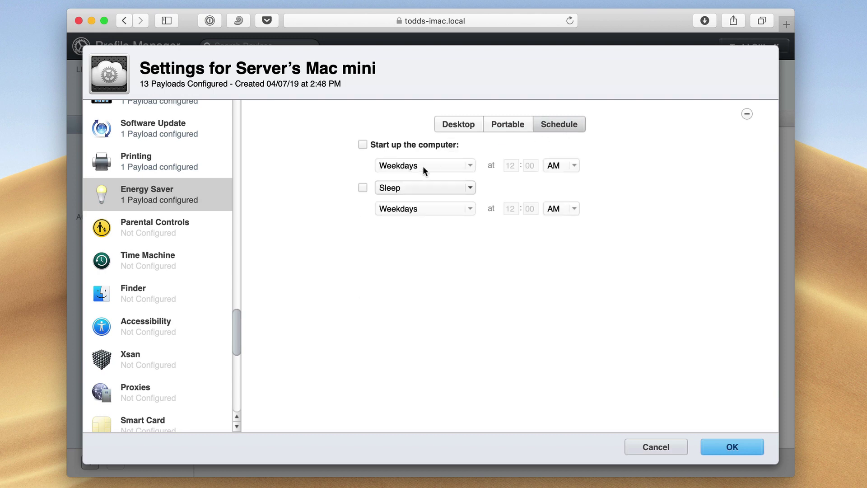
left_click(456, 127)
- Add a Parental Controls payload and review its time limits and content filtering options
left_click(159, 233)
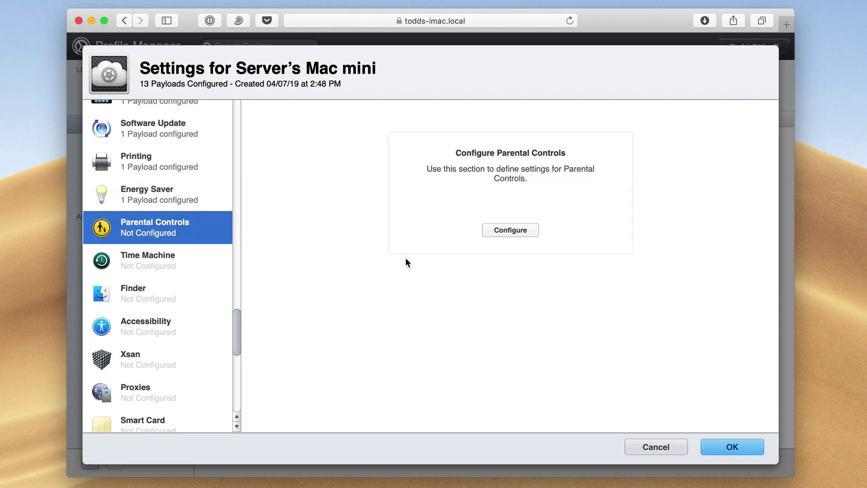
left_click(492, 230)
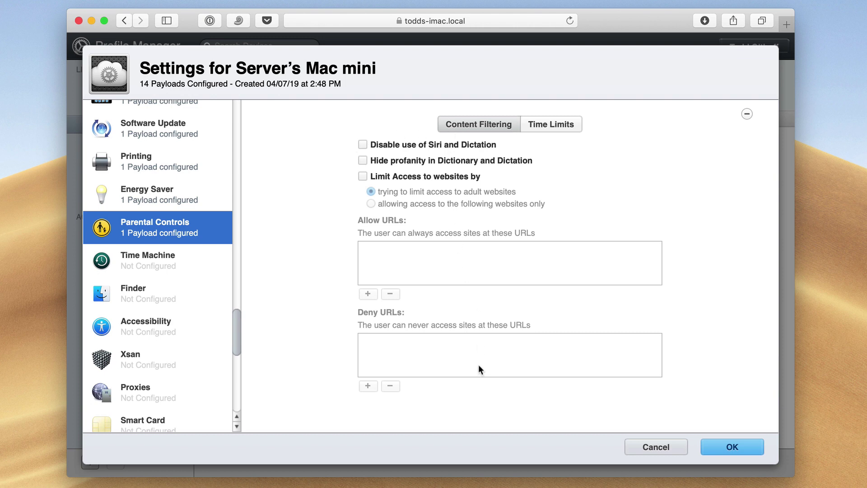
left_click(570, 128)
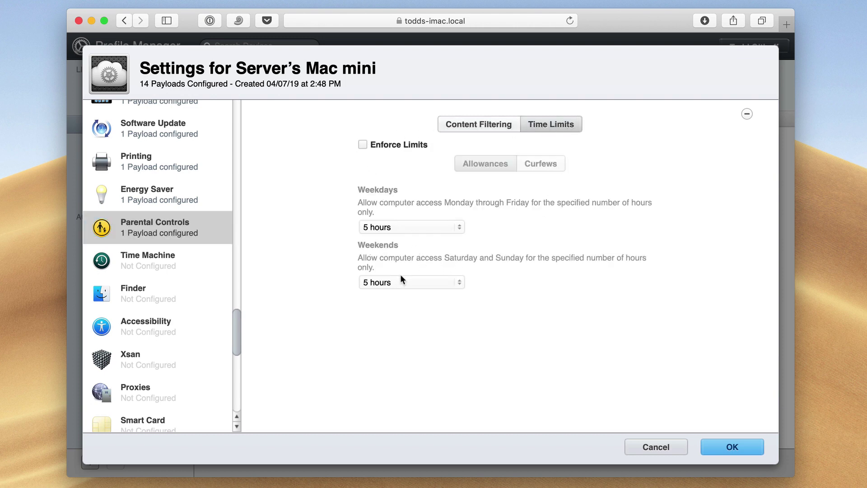
left_click(465, 124)
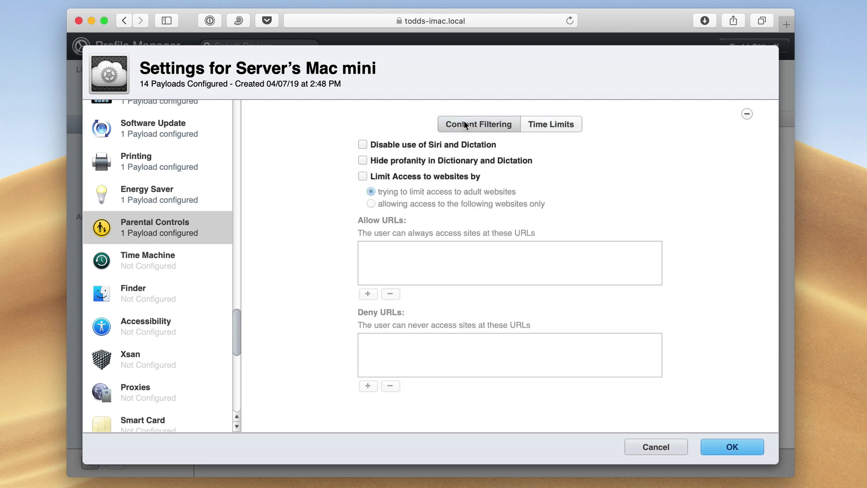
- Add Time Machine and Finder payloads, turning off the Connect to Server Finder command
left_click(145, 264)
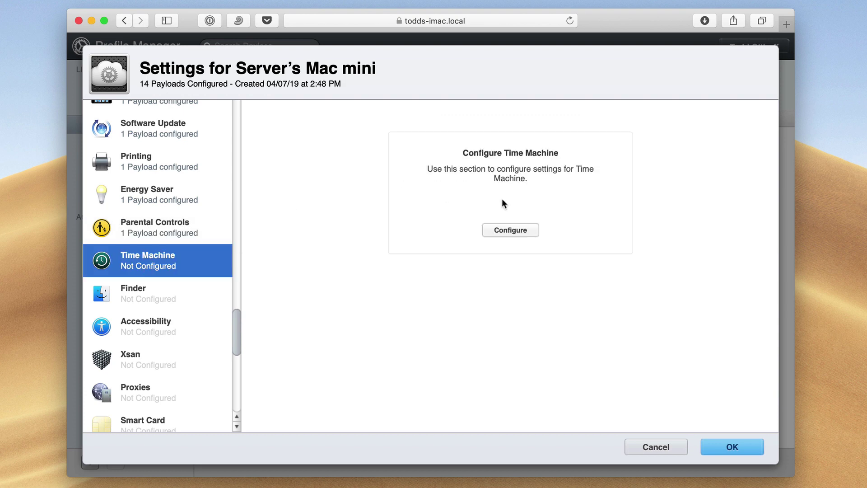
left_click(498, 232)
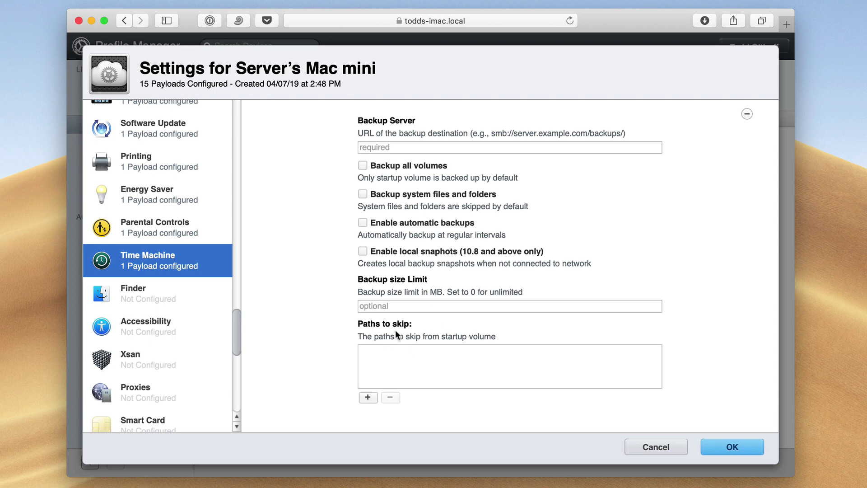
left_click(148, 299)
left_click(511, 232)
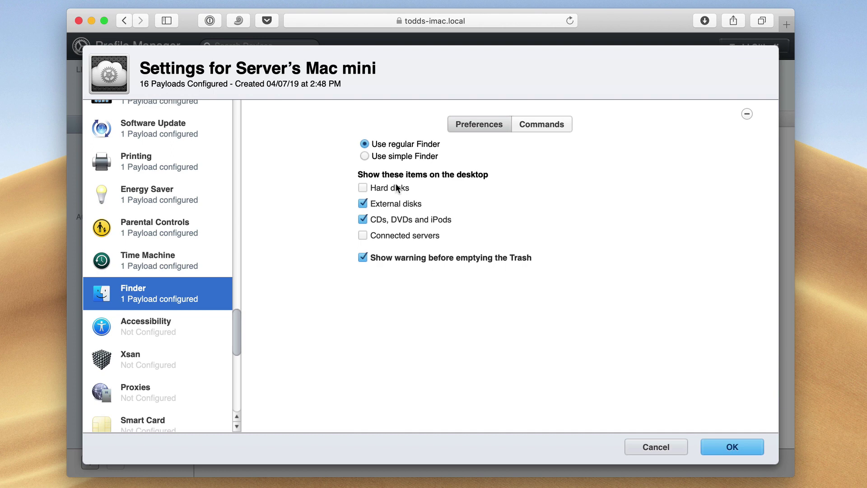
left_click(546, 121)
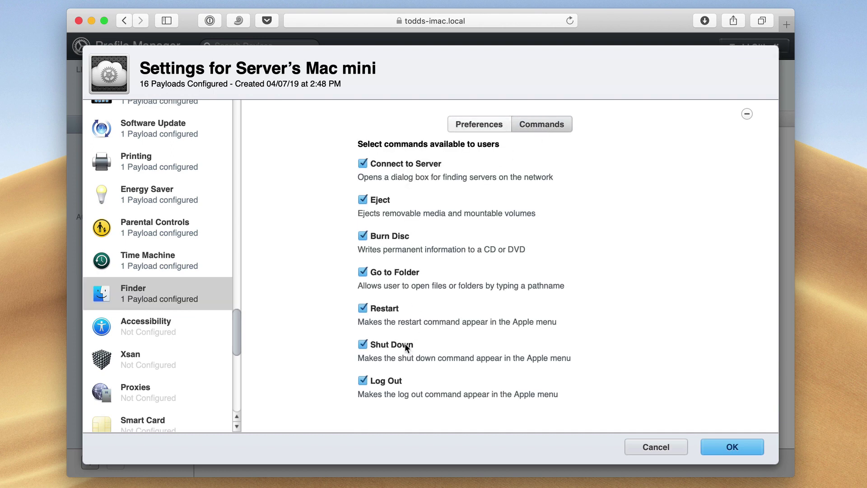
left_click(363, 163)
- Add an Accessibility payload, reviewing its Hearing and Interacting options with Sticky, Slow and Mouse Keys off
left_click(144, 333)
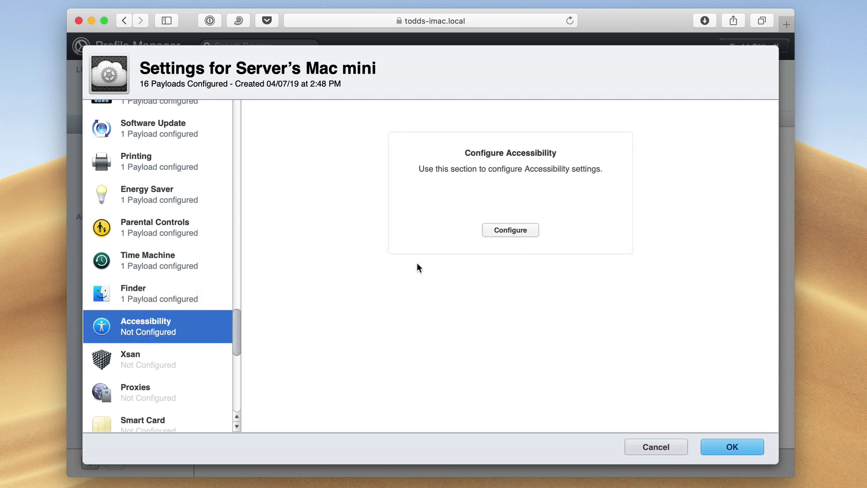
left_click(499, 235)
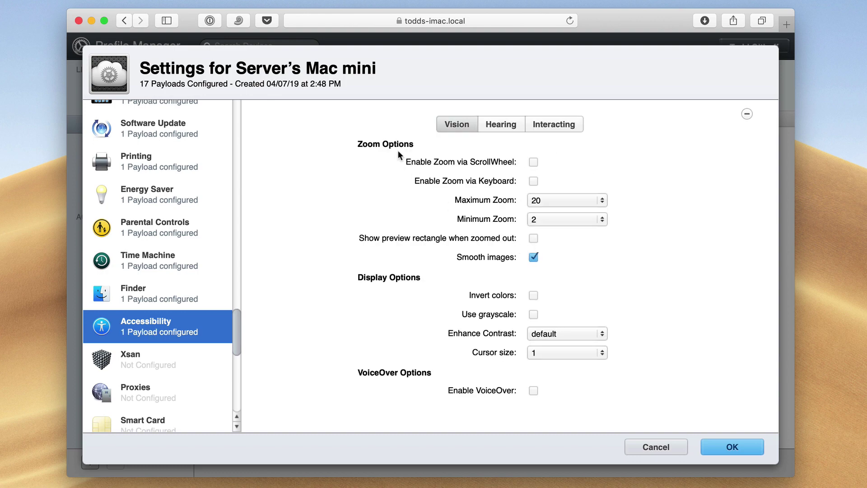
left_click(506, 126)
left_click(556, 126)
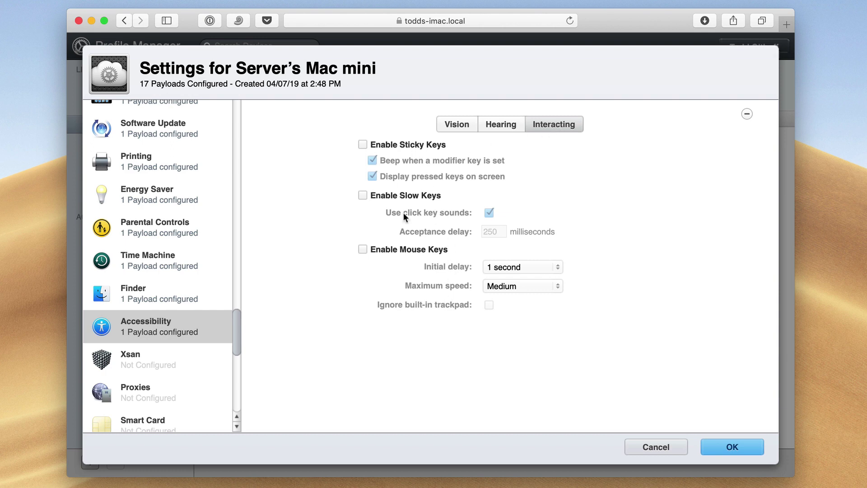
scroll(156, 293, "down", 10)
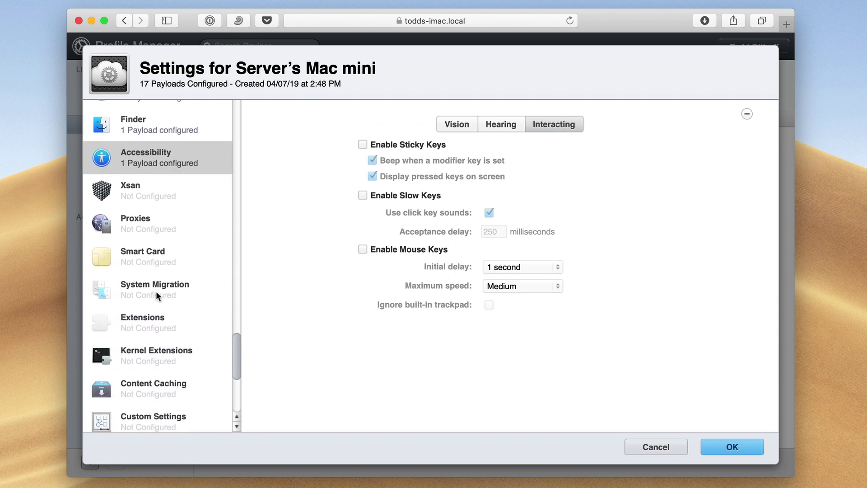
- Add default Xsan, Proxies and Smart Card payloads, leaving Certificate Trust Check off
scroll(156, 291, "down", 2)
scroll(149, 271, "up", 2)
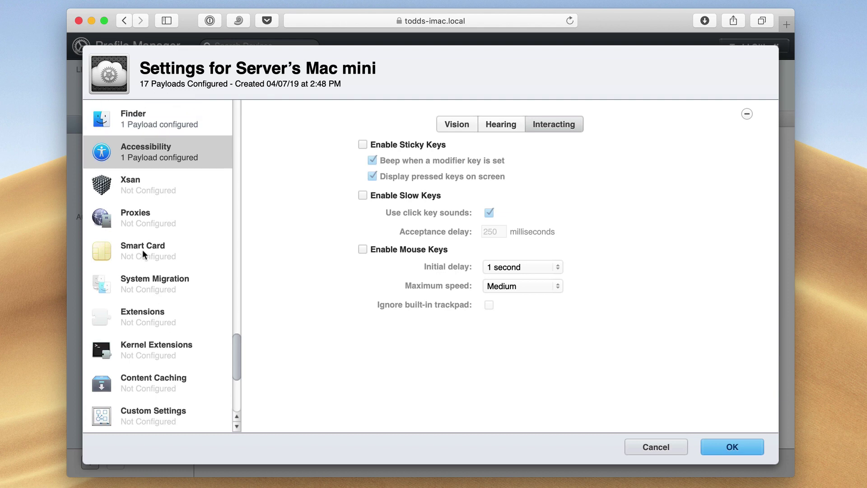
left_click(131, 189)
left_click(503, 230)
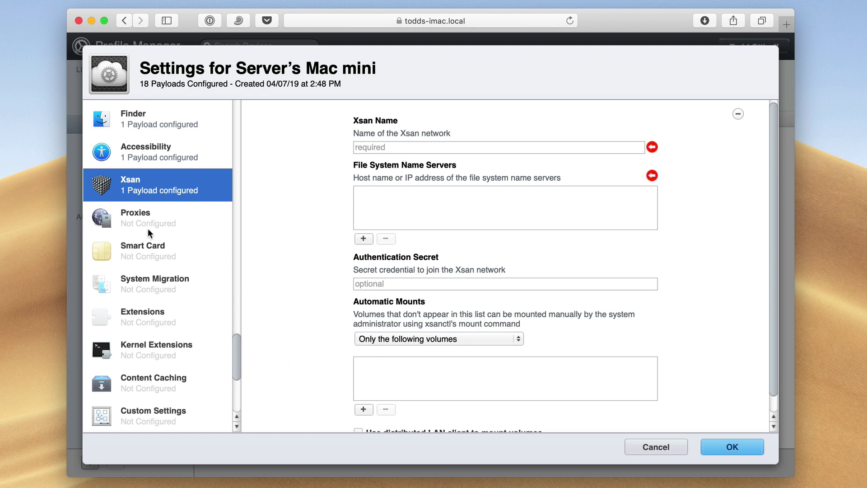
left_click(126, 221)
left_click(503, 231)
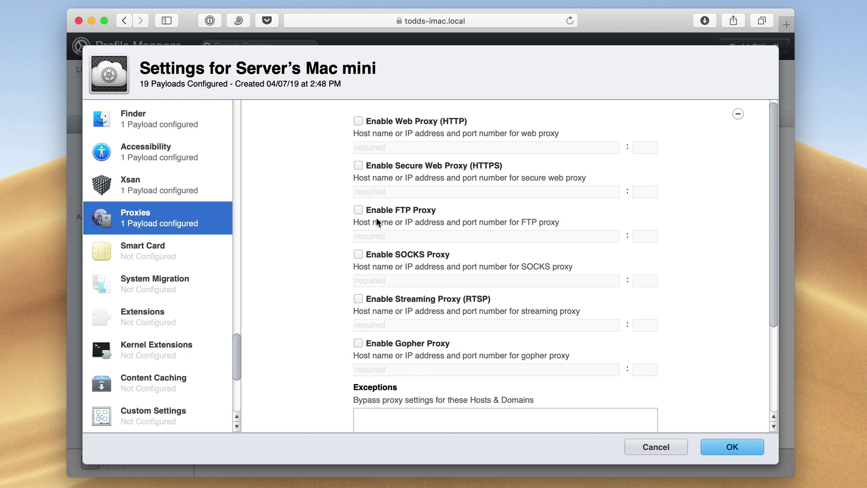
left_click(121, 254)
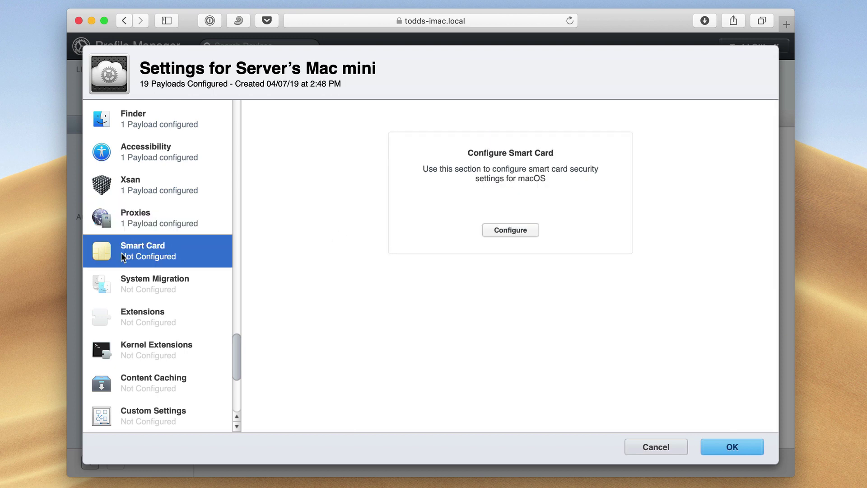
left_click(511, 230)
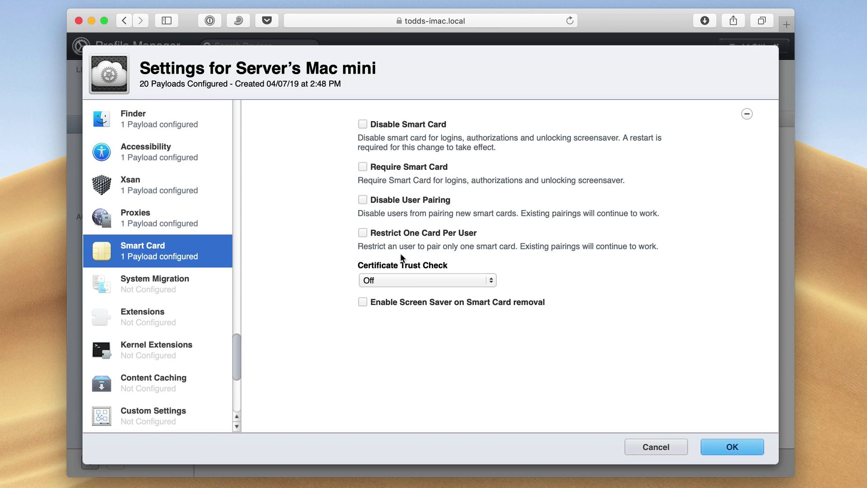
- Add System Migration, Extensions (all extension points disallowed) and Kernel Extensions payloads
left_click(151, 288)
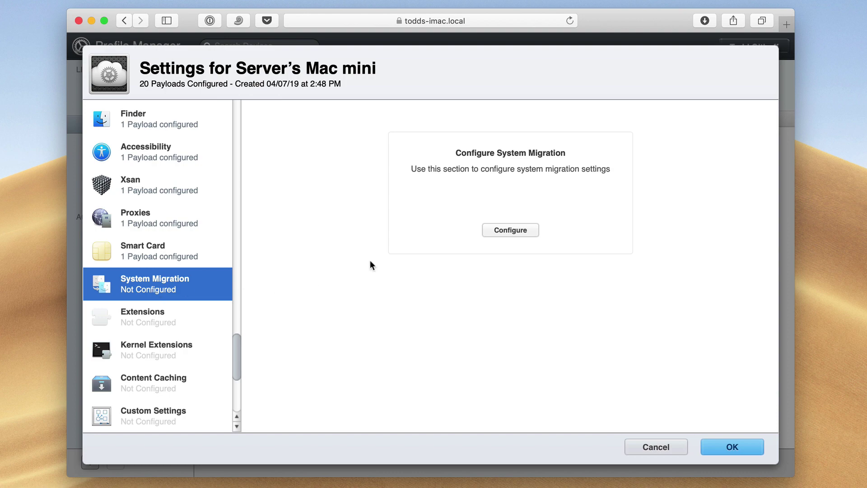
left_click(502, 233)
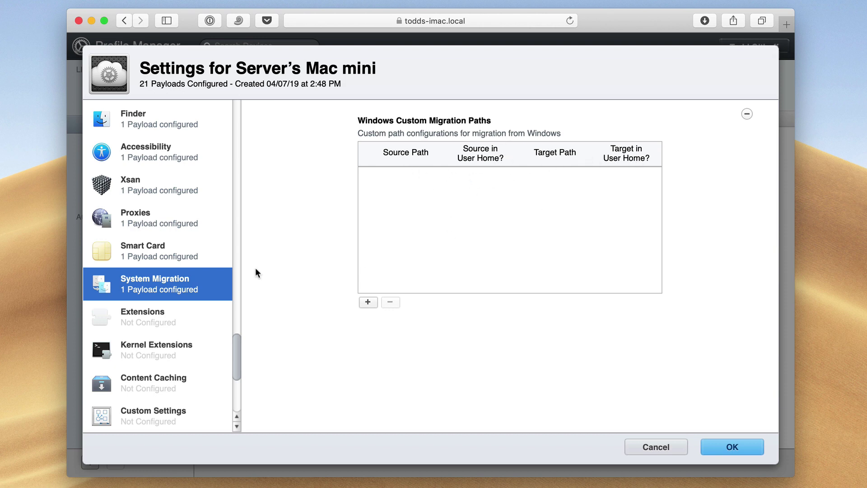
scroll(144, 291, "down", 3)
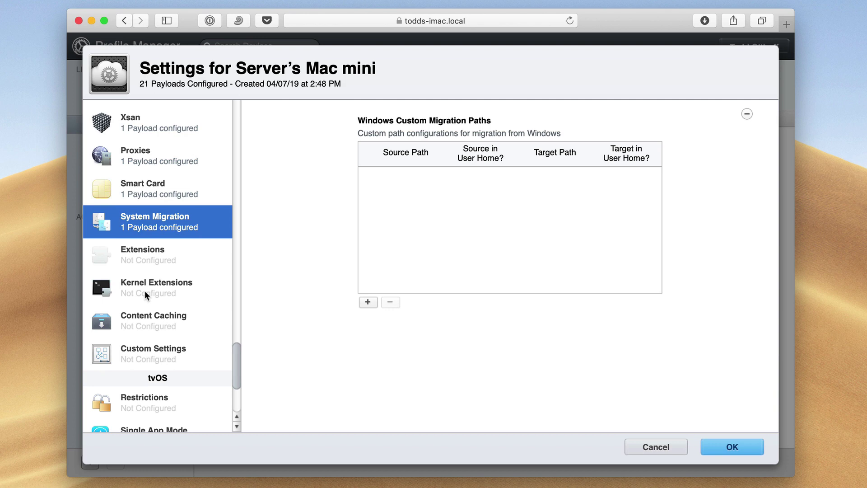
left_click(138, 254)
left_click(508, 230)
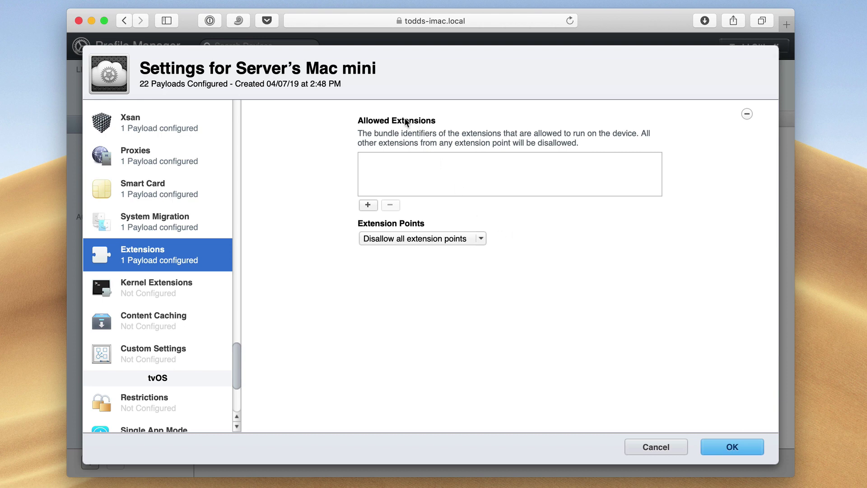
left_click(480, 239)
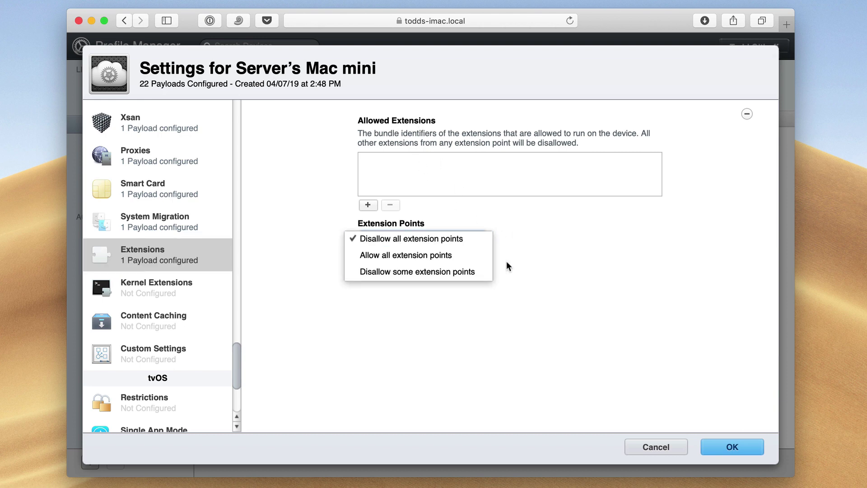
left_click(537, 254)
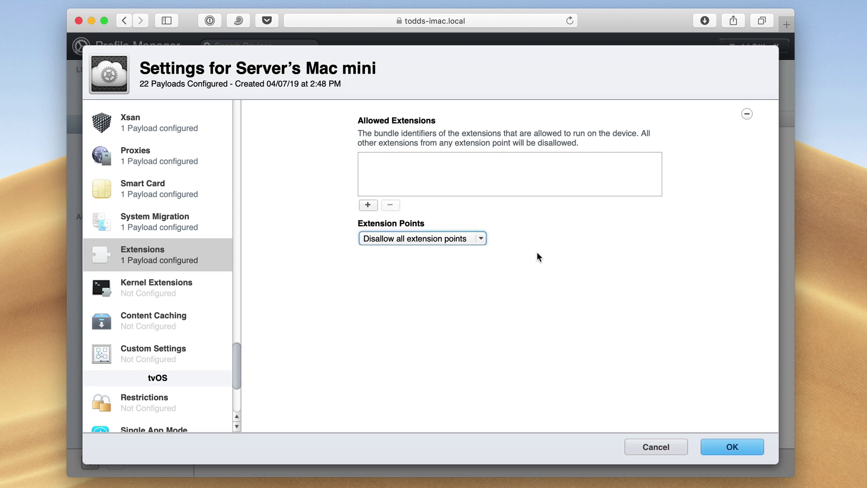
left_click(156, 293)
left_click(513, 227)
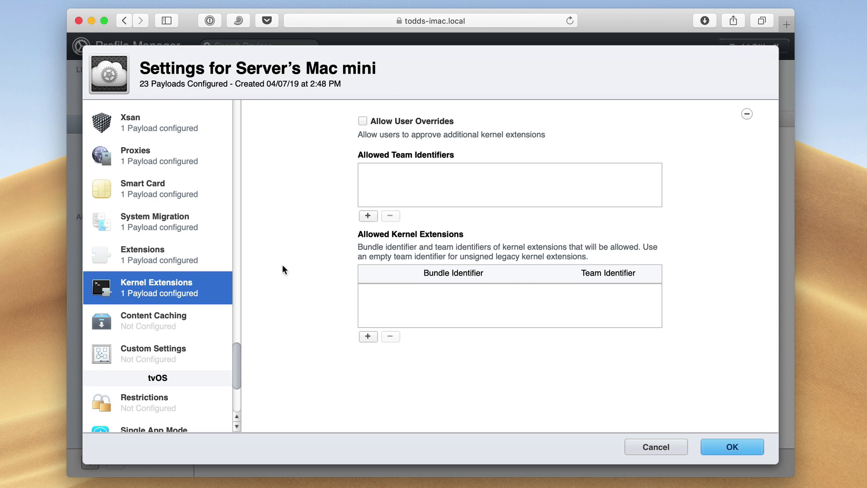
- Add a Content Caching payload serving same-local-network devices via one public IP, and review Peers and Parents tabs
left_click(163, 321)
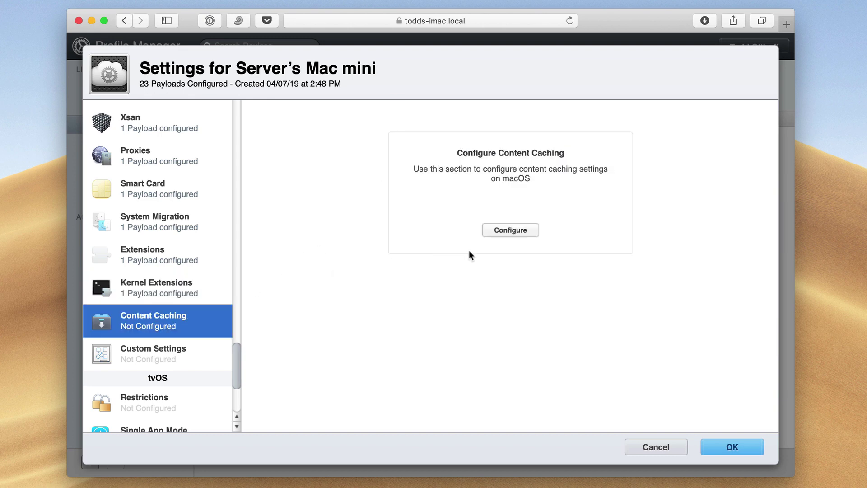
left_click(508, 231)
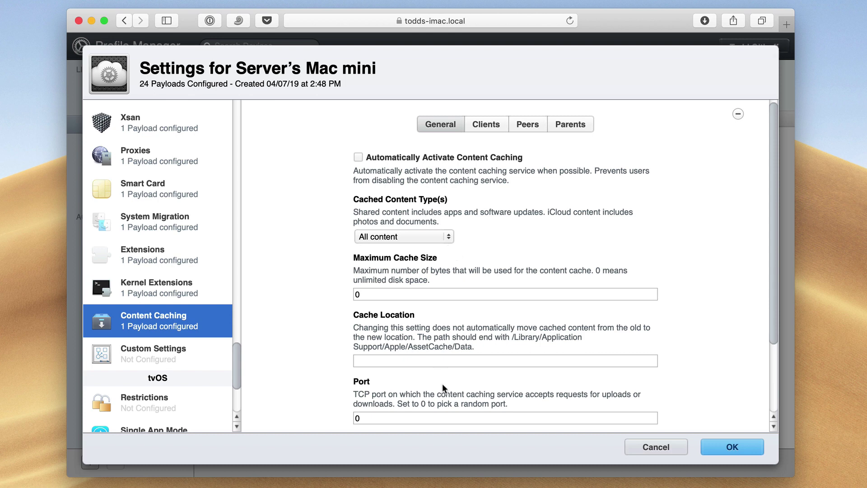
left_click(485, 124)
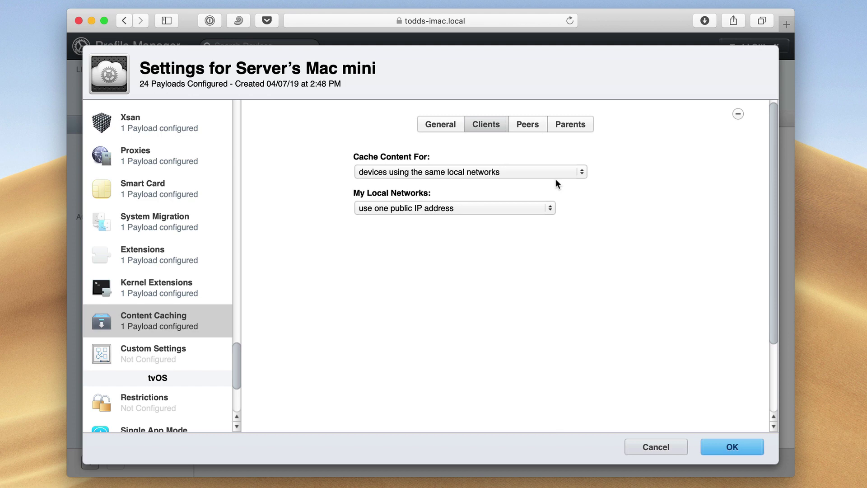
left_click(580, 172)
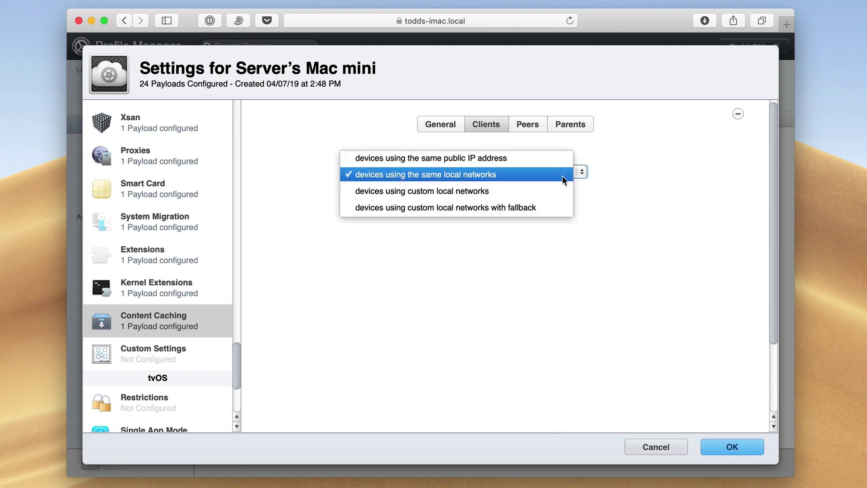
left_click(628, 174)
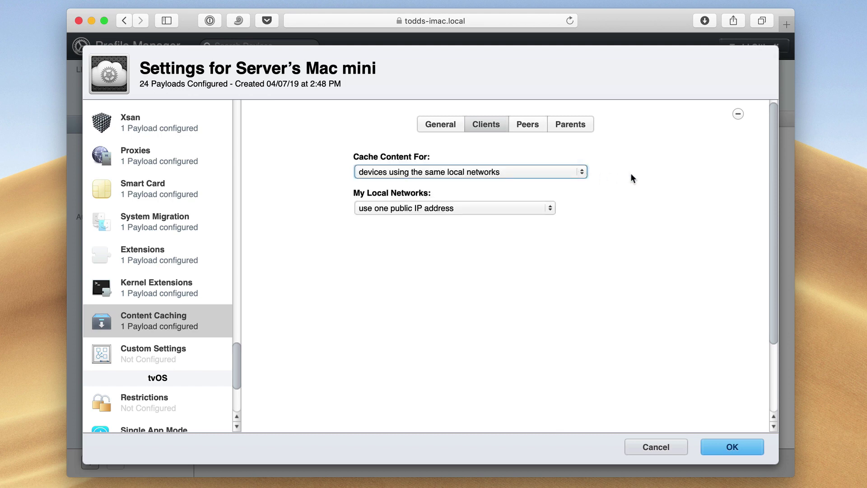
left_click(550, 210)
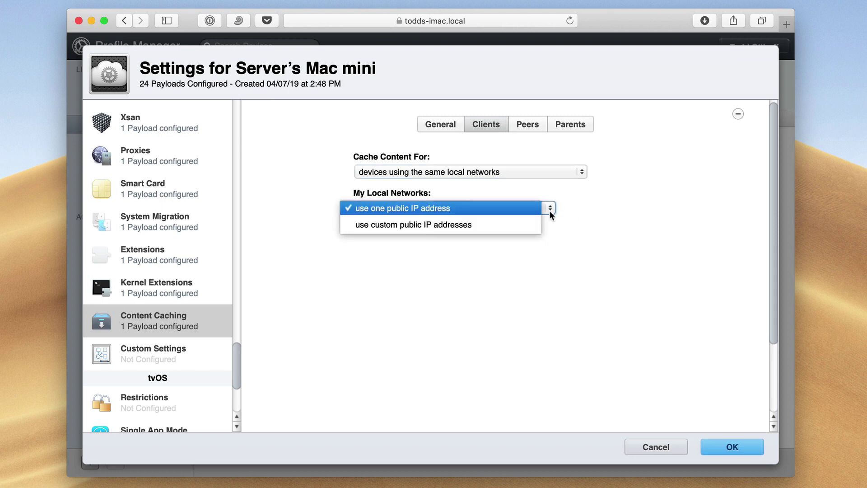
left_click(605, 210)
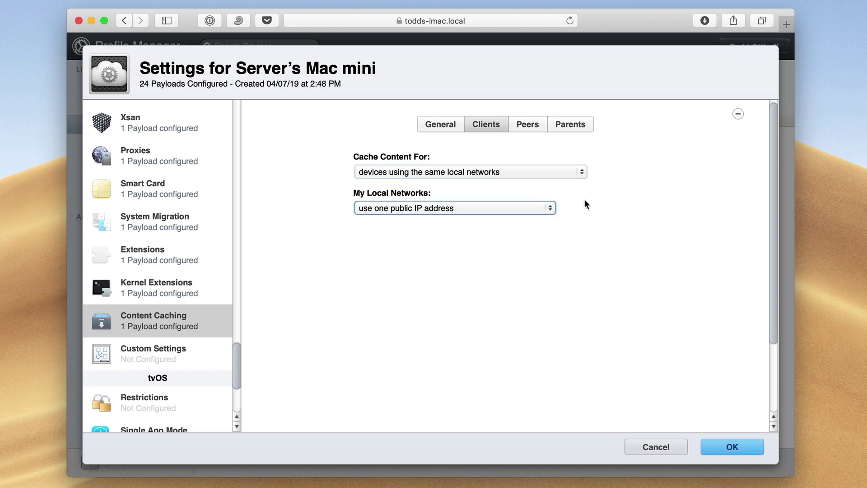
left_click(532, 125)
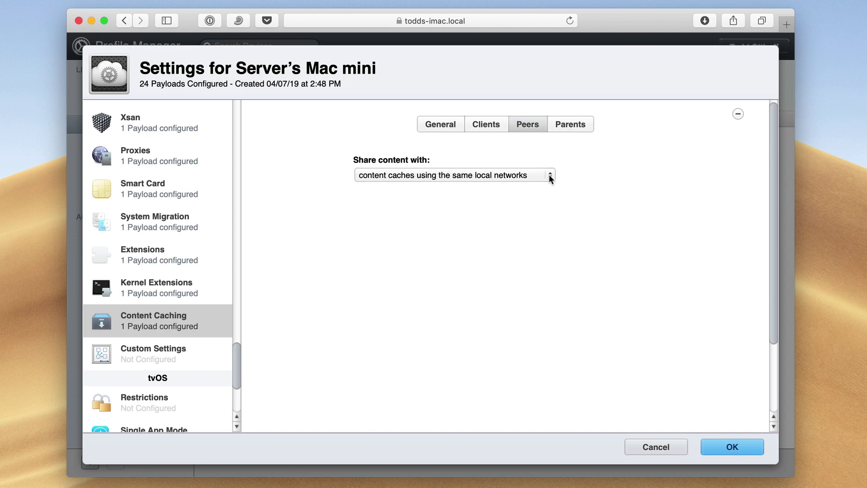
left_click(575, 125)
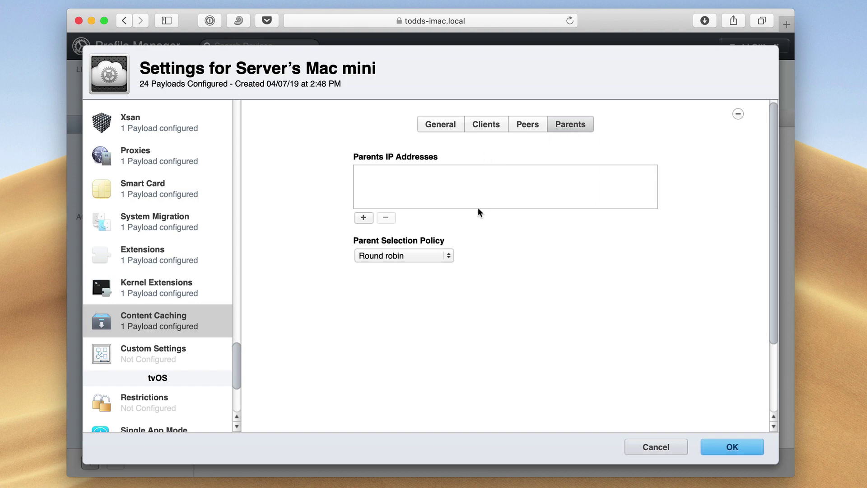
- Add a Custom Settings payload, leaving its preference domain empty
left_click(159, 354)
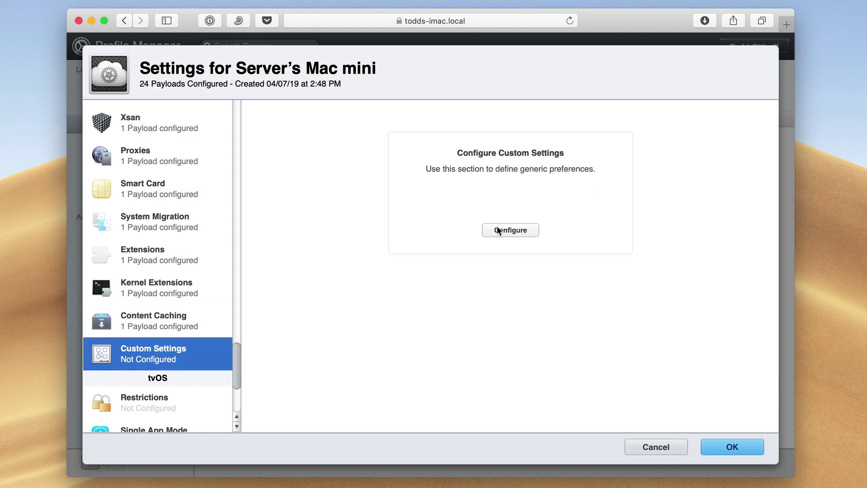
left_click(514, 229)
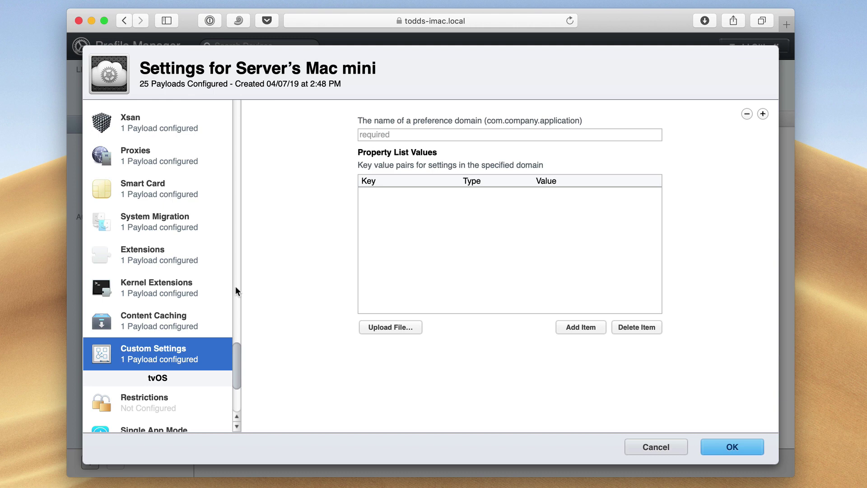
scroll(160, 249, "up", 15)
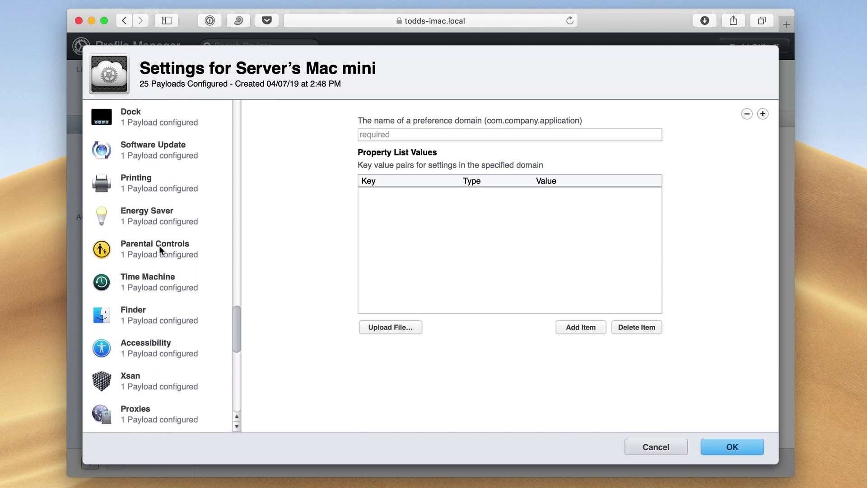
scroll(159, 245, "up", 6)
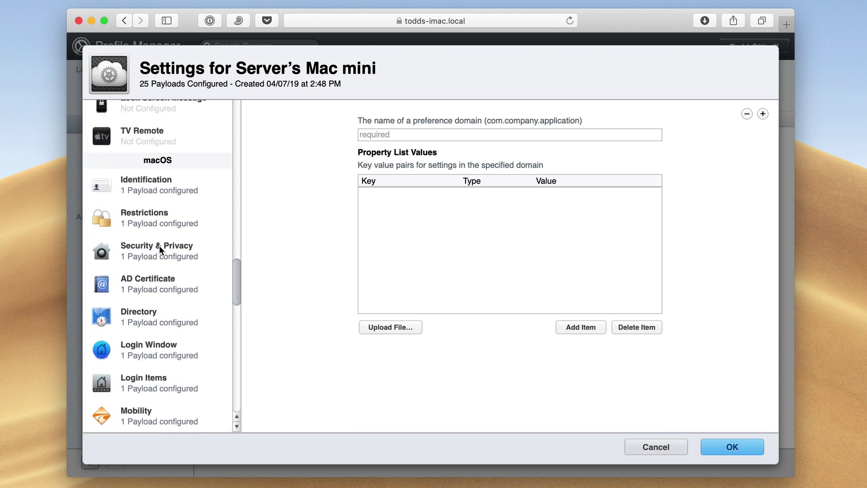
scroll(159, 245, "down", 2)
scroll(159, 245, "down", 1)
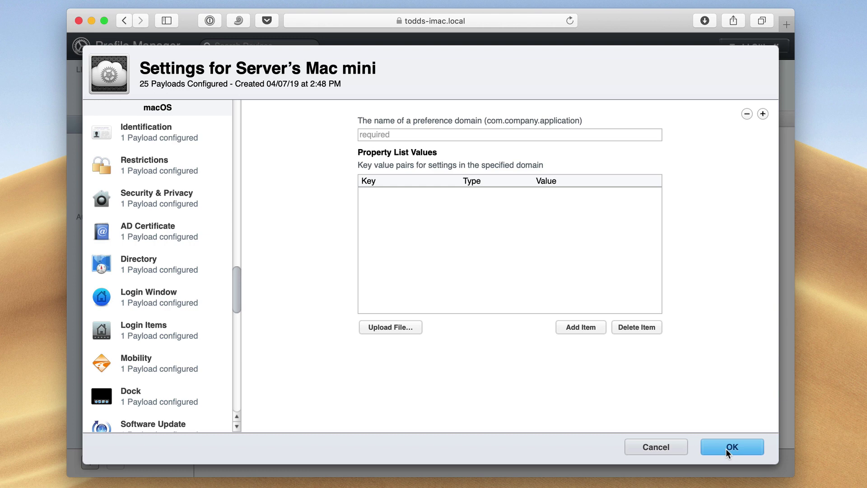
- Discard the Mac mini profile edits and save a new device group named 'macOS Devices'
left_click(655, 447)
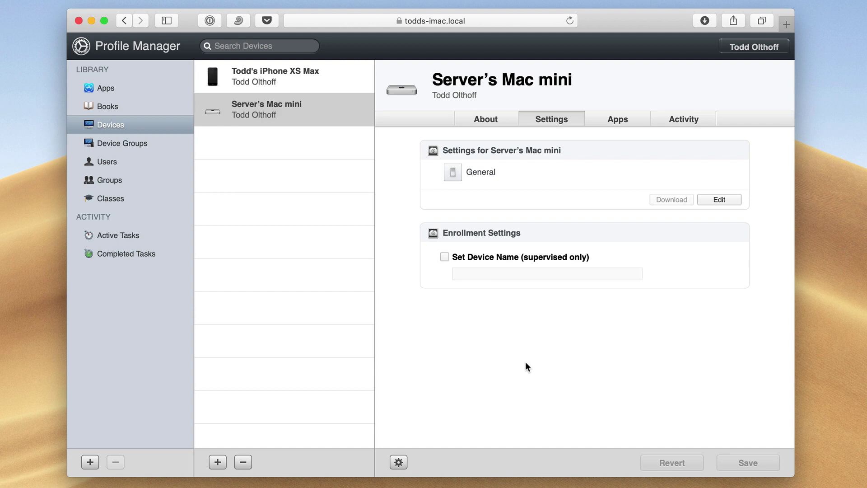
left_click(122, 143)
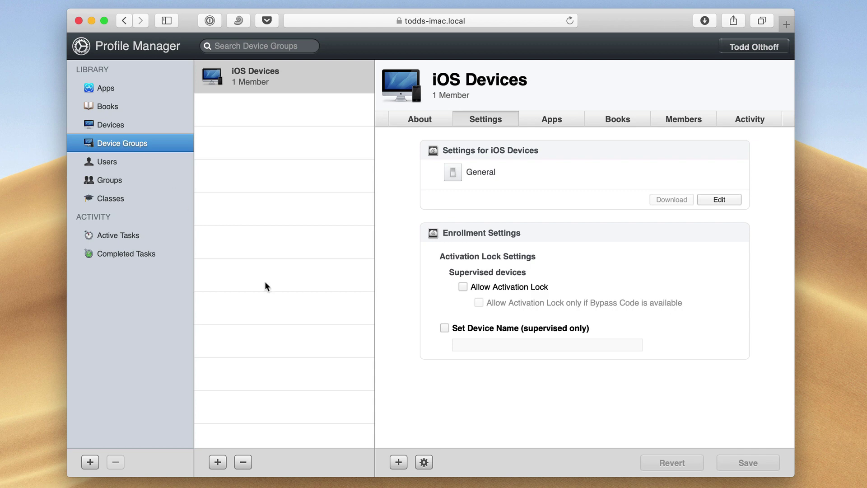
left_click(217, 461)
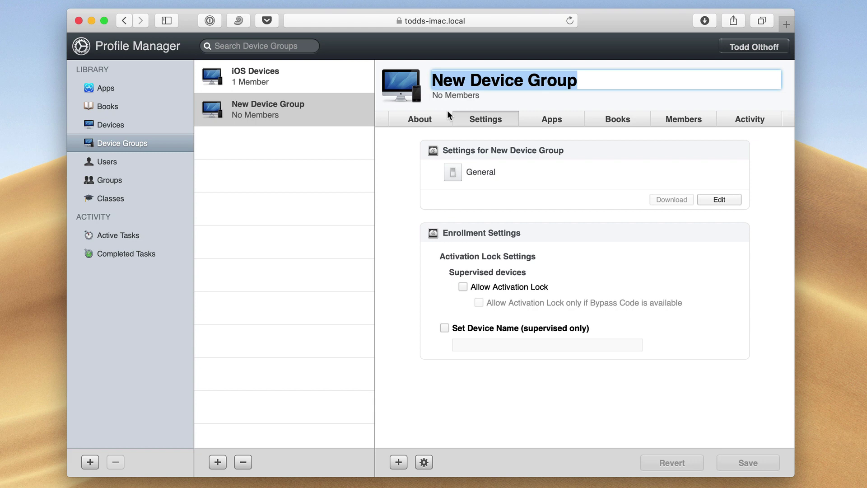
type("macOS")
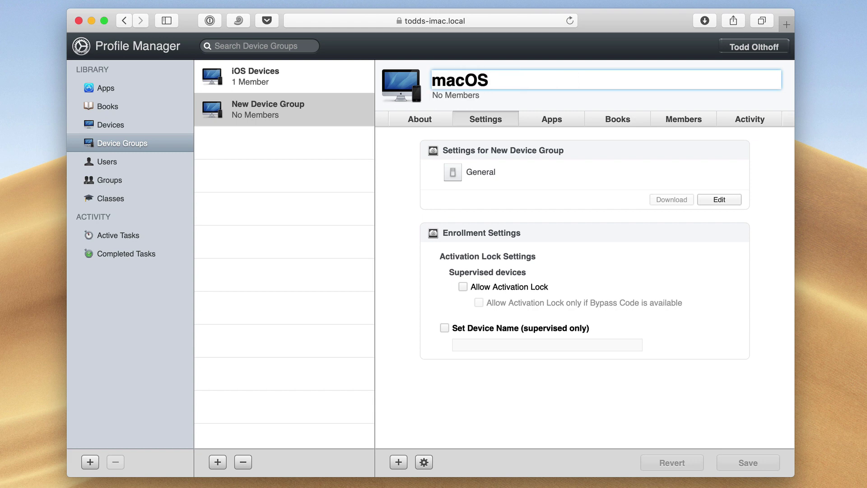
type(" Device Grop")
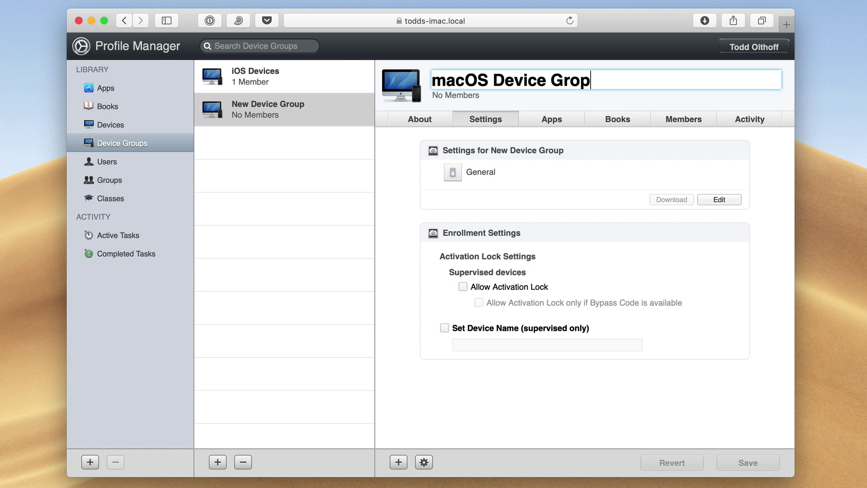
key("BackSpace")
key("BackSpace")
key("BackSpace")
key("BackSpace")
key("BackSpace")
type("s")
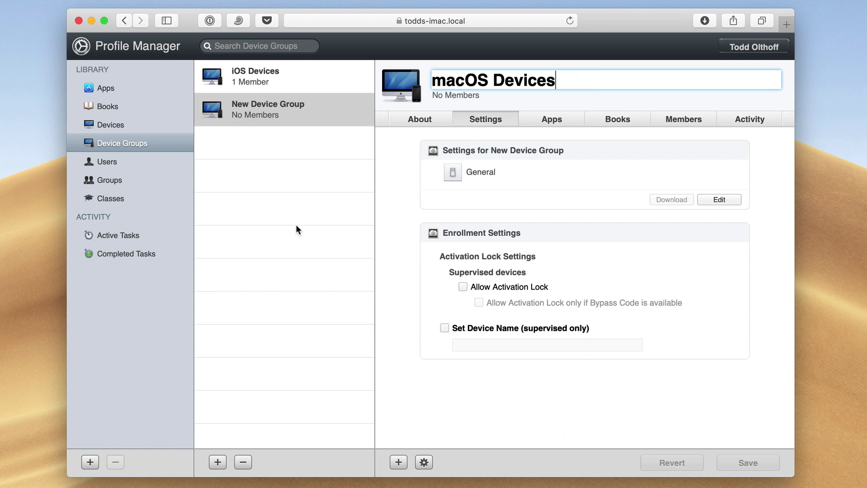
left_click(428, 123)
left_click(741, 463)
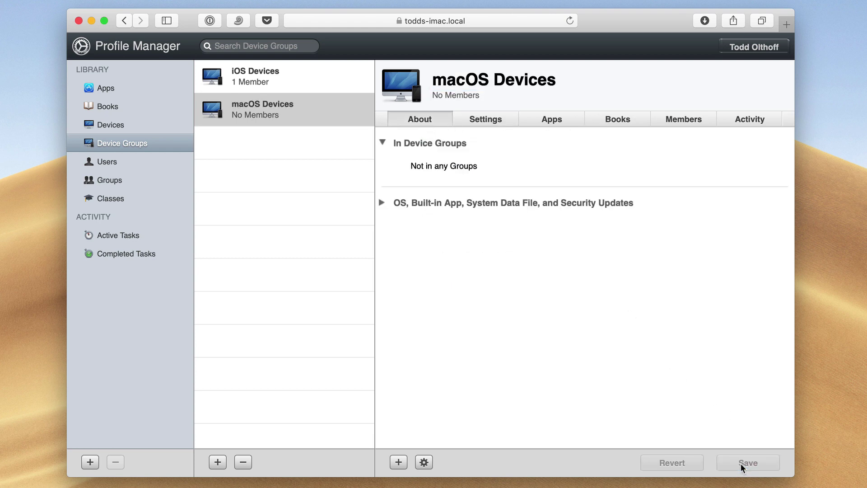
left_click(690, 118)
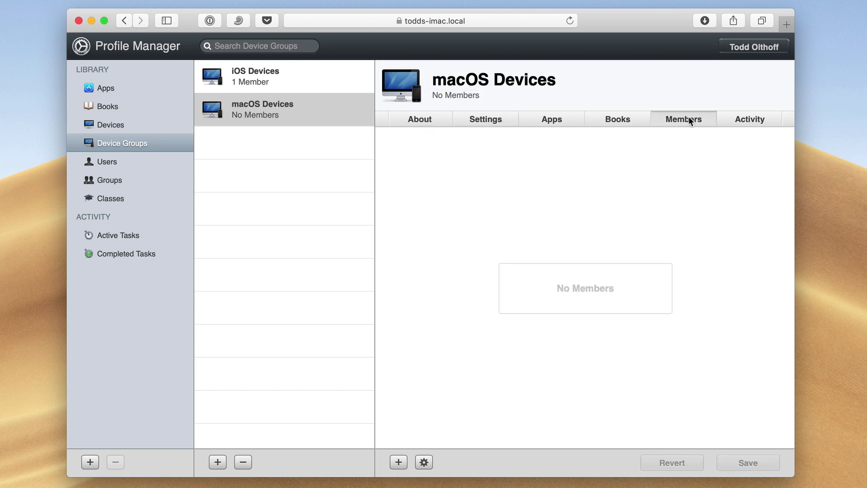
left_click(401, 464)
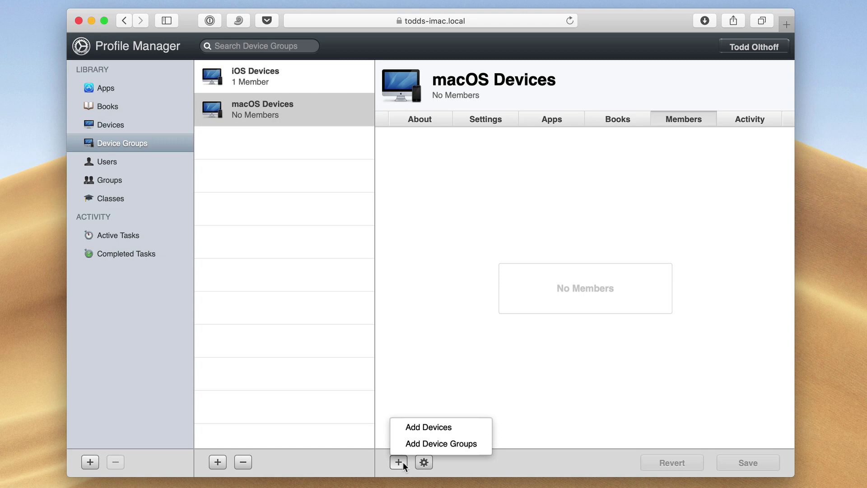
left_click(429, 428)
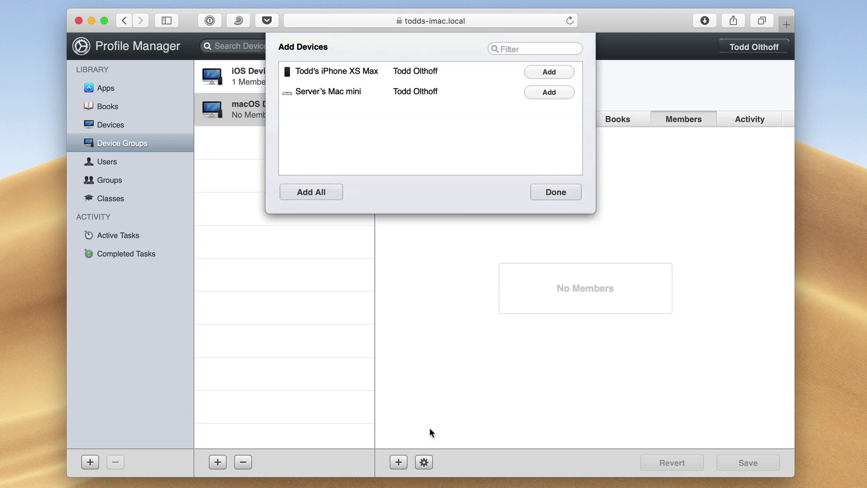
left_click(544, 92)
left_click(555, 192)
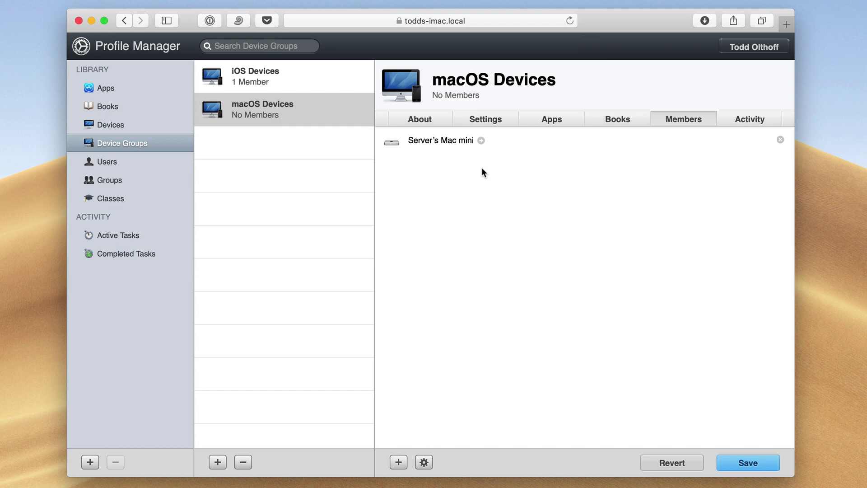